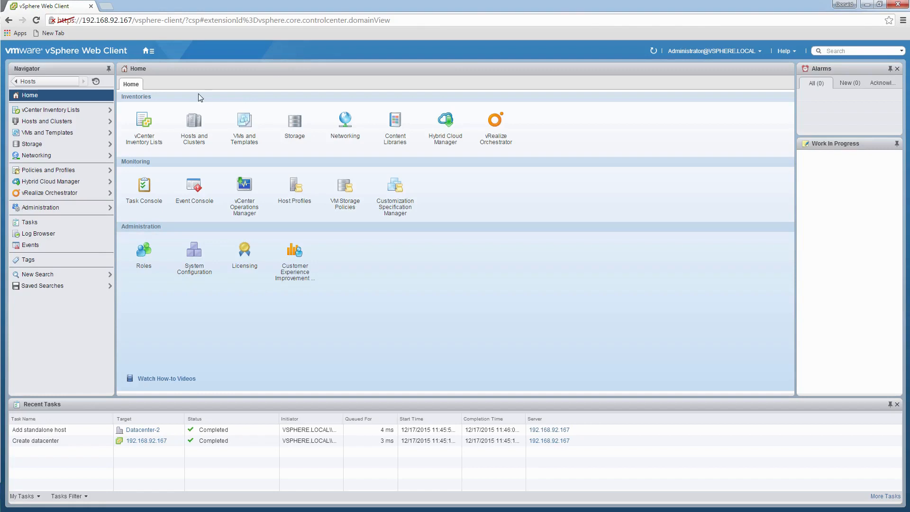
- Launch the Deploy vCenter Operations Manager wizard from the vCenter Operations Manager page under Monitoring
{"action": "left_click", "coordinate": [151, 52]}
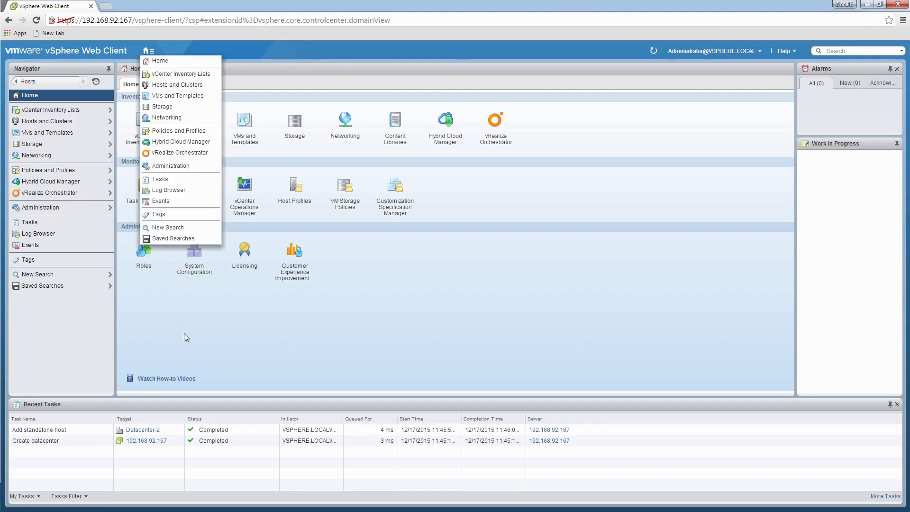
{"action": "left_click", "coordinate": [190, 306]}
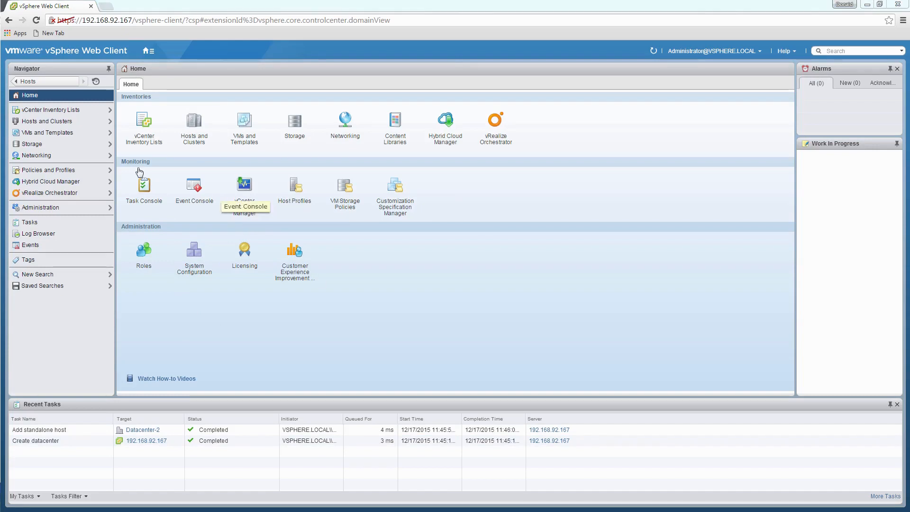
{"action": "left_click", "coordinate": [244, 206]}
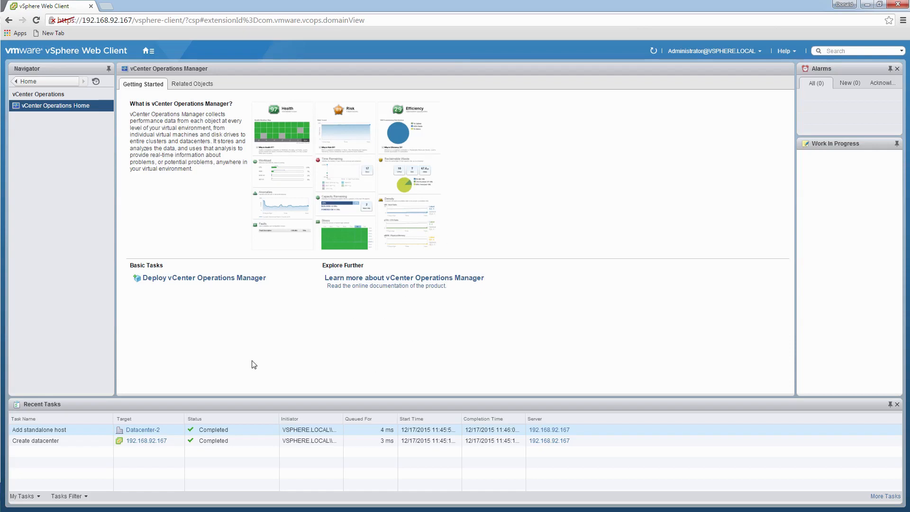
{"action": "left_click", "coordinate": [207, 280]}
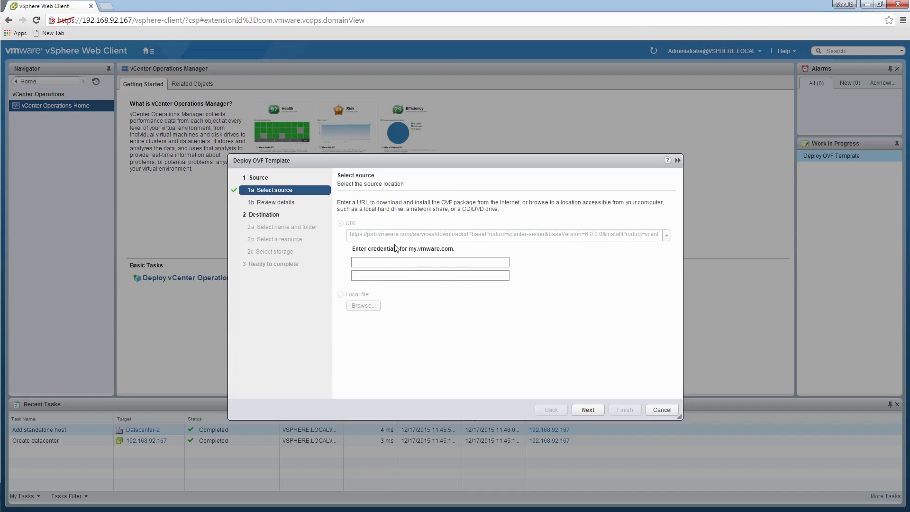
- Cancel that wizard and relaunch Deploy OVF Template from host 192.168.92.208 in Datacenter-2
{"action": "left_click", "coordinate": [666, 411]}
{"action": "left_click", "coordinate": [149, 50]}
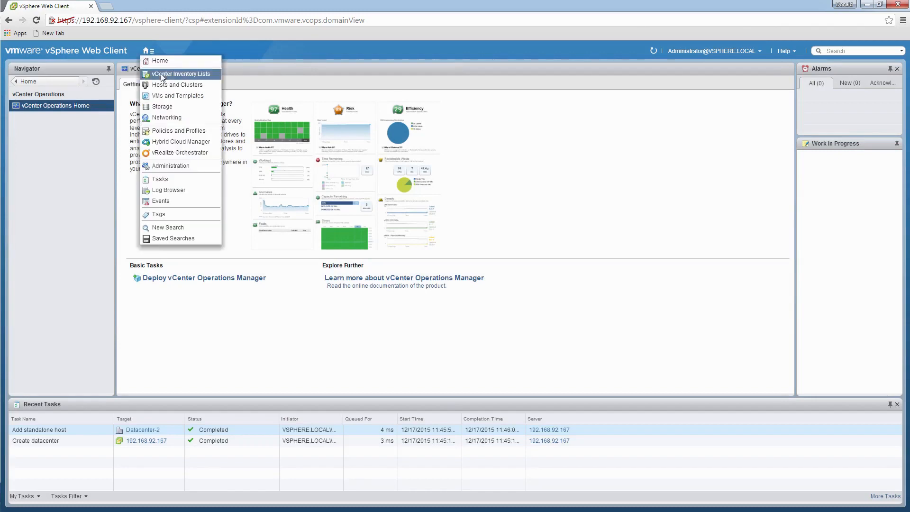
{"action": "left_click", "coordinate": [167, 84]}
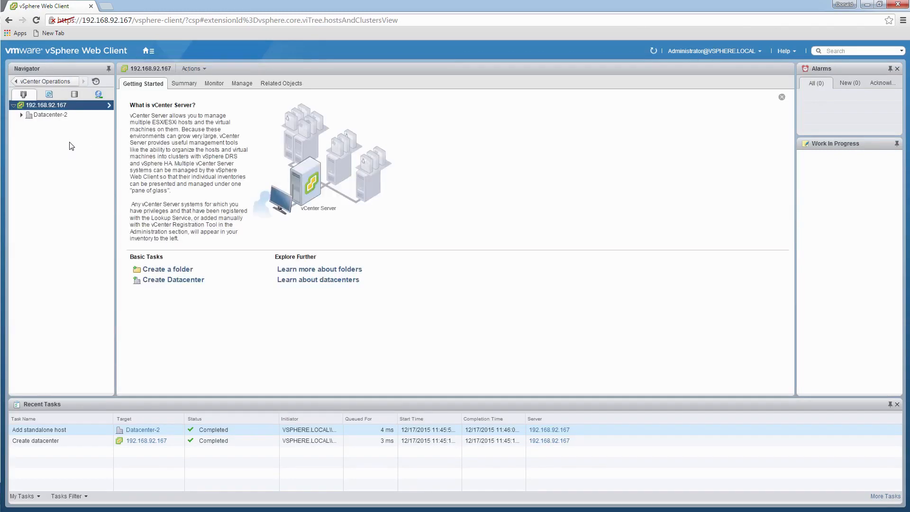
{"action": "left_click", "coordinate": [20, 115]}
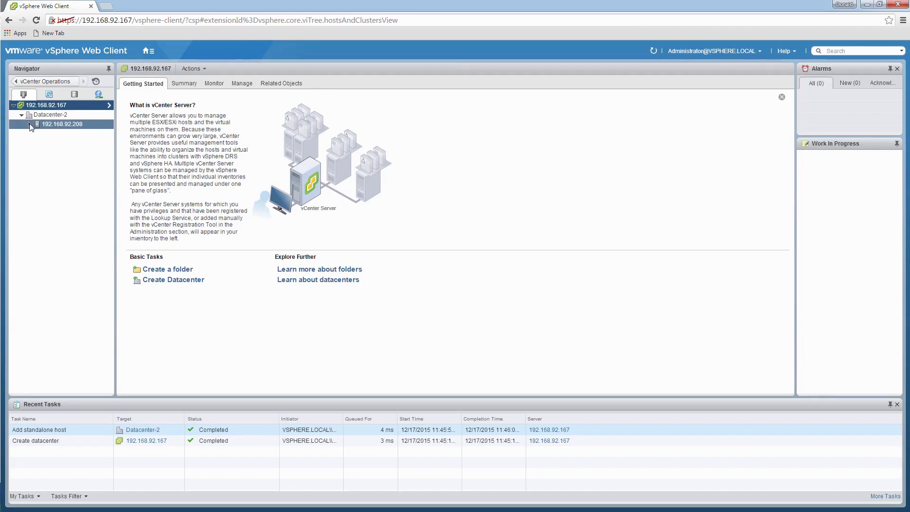
{"action": "left_click", "coordinate": [30, 123]}
{"action": "right_click", "coordinate": [52, 124]}
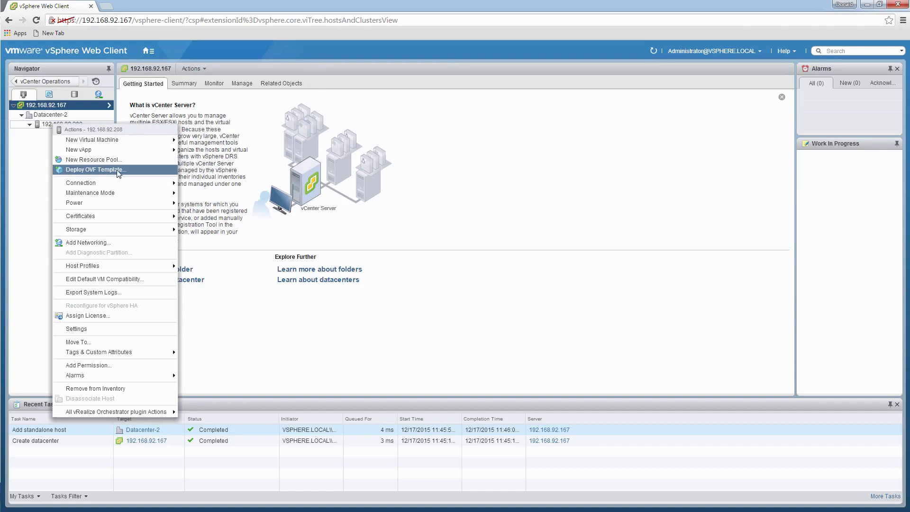
{"action": "left_click", "coordinate": [118, 171]}
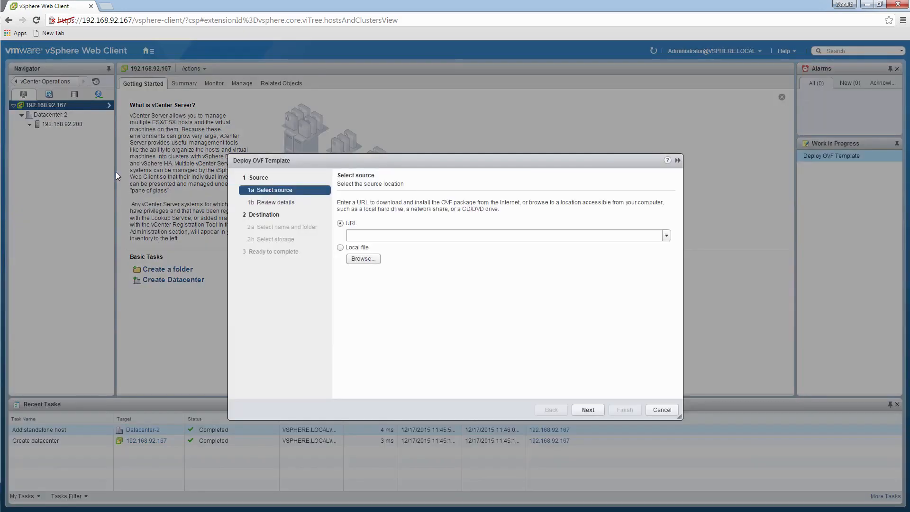
- Use the local file vmware-vcops-5.8.5.0-2532416-vapp.ova as the source and validate it
{"action": "left_click", "coordinate": [373, 262]}
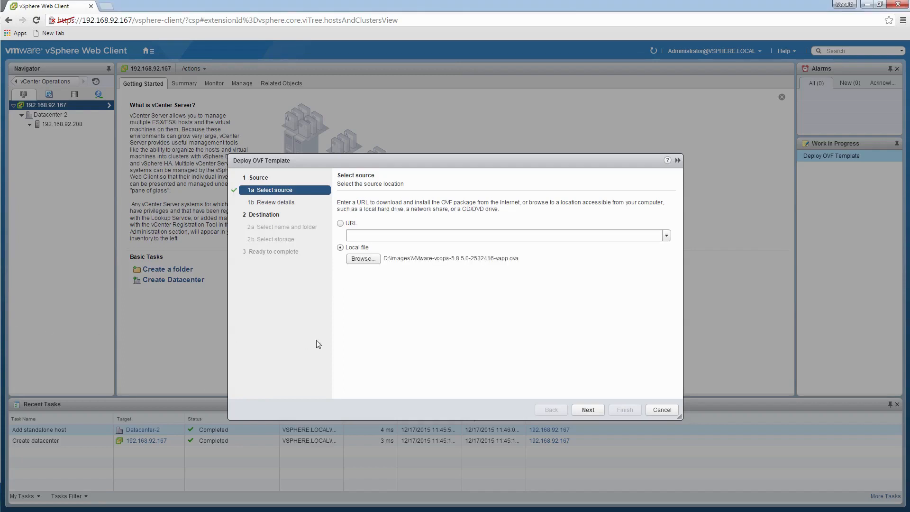
{"action": "left_click", "coordinate": [593, 410]}
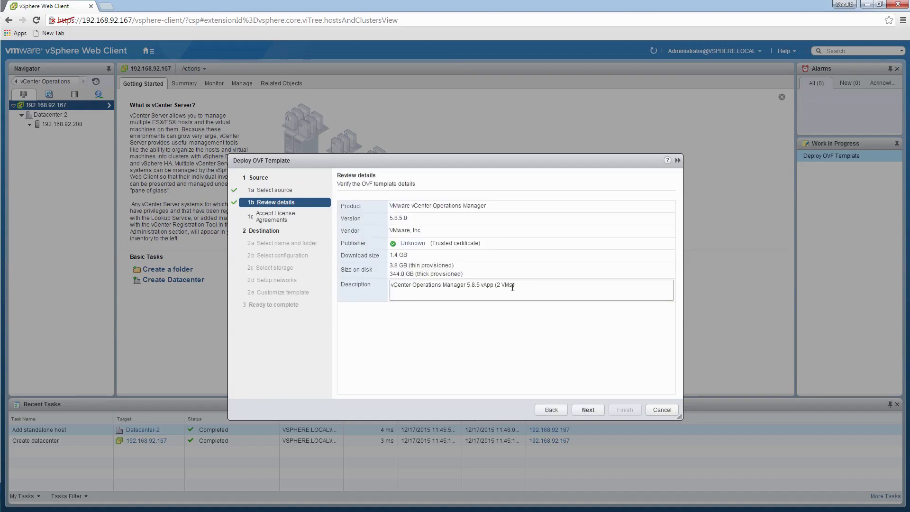
- Review the vCenter Operations Manager 5.8.5.0 template description, then proceed to the EULA
{"action": "left_click_drag", "start_coordinate": [494, 286], "coordinate": [411, 286]}
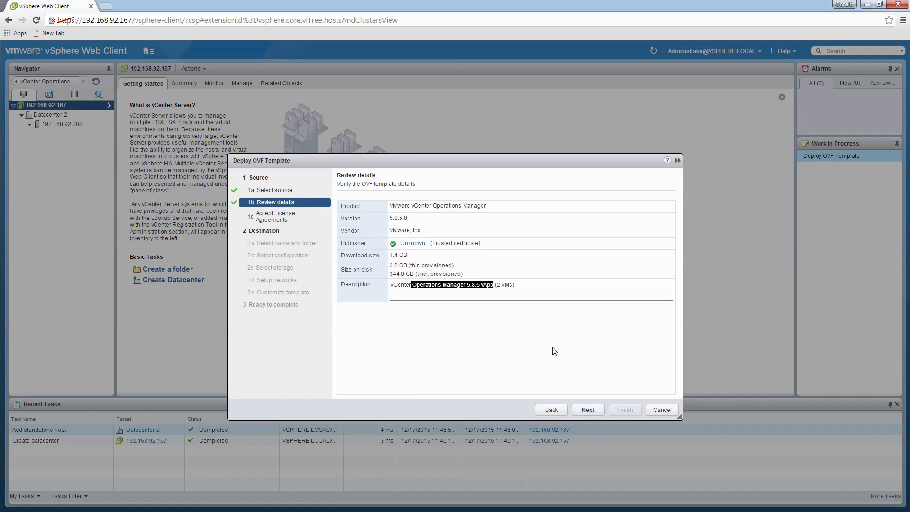
{"action": "left_click", "coordinate": [541, 294]}
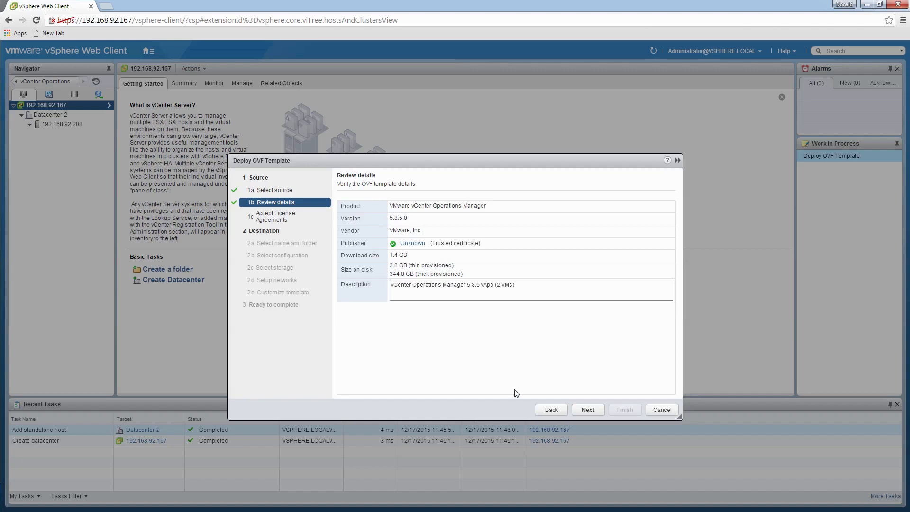
{"action": "left_click", "coordinate": [593, 411]}
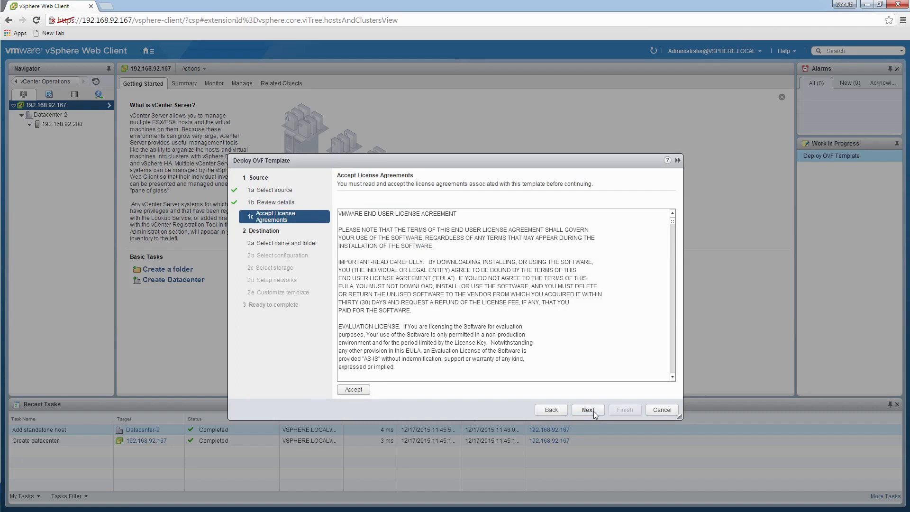
- Accept the VMware end user license agreement and proceed to name and folder selection
{"action": "left_click", "coordinate": [551, 411]}
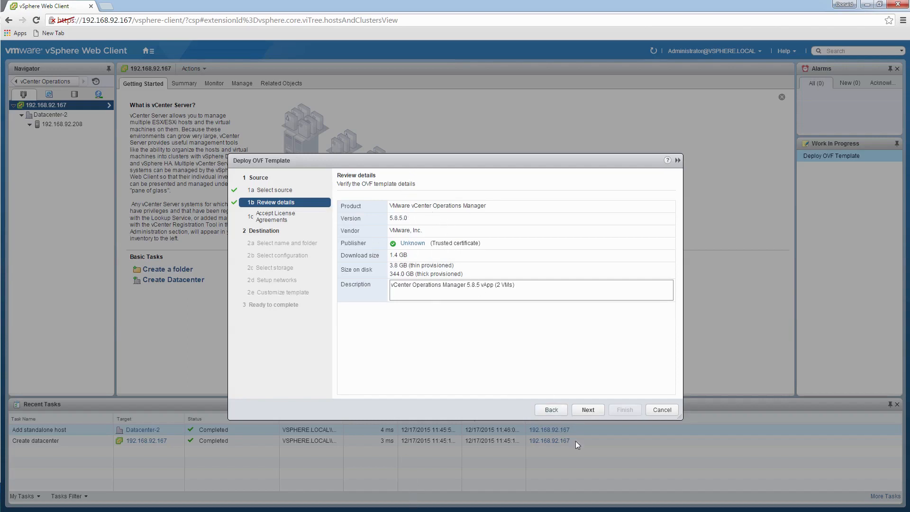
{"action": "left_click", "coordinate": [588, 409]}
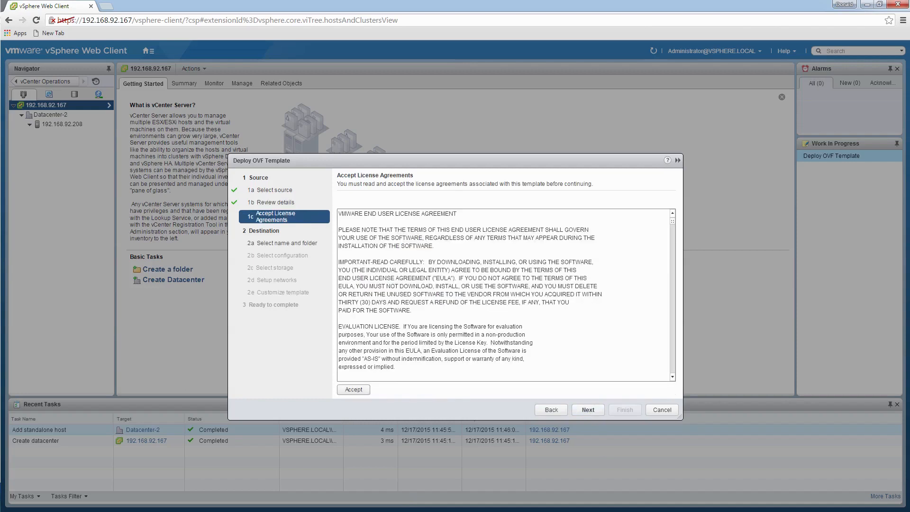
{"action": "left_click", "coordinate": [360, 389]}
{"action": "left_click", "coordinate": [588, 411]}
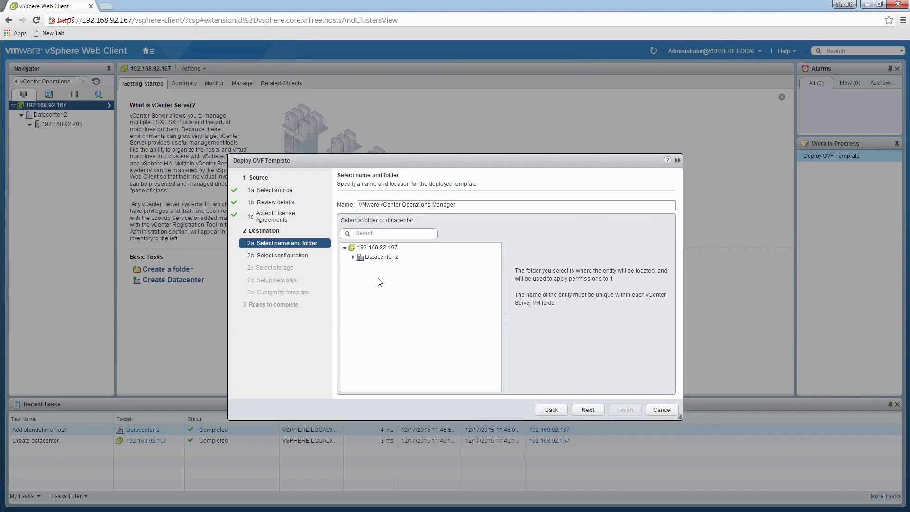
- Place the vApp in Datacenter-2 and keep the Small deployment configuration
{"action": "left_click", "coordinate": [370, 258]}
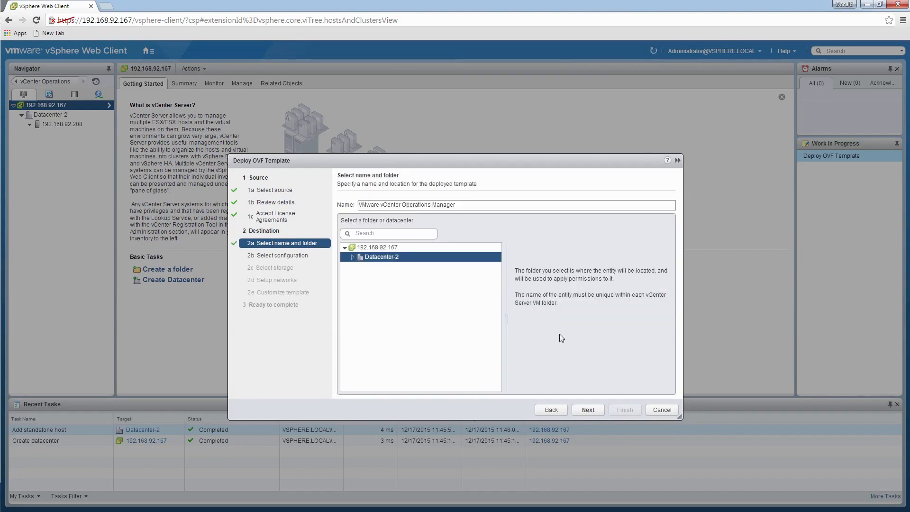
{"action": "left_click", "coordinate": [587, 410]}
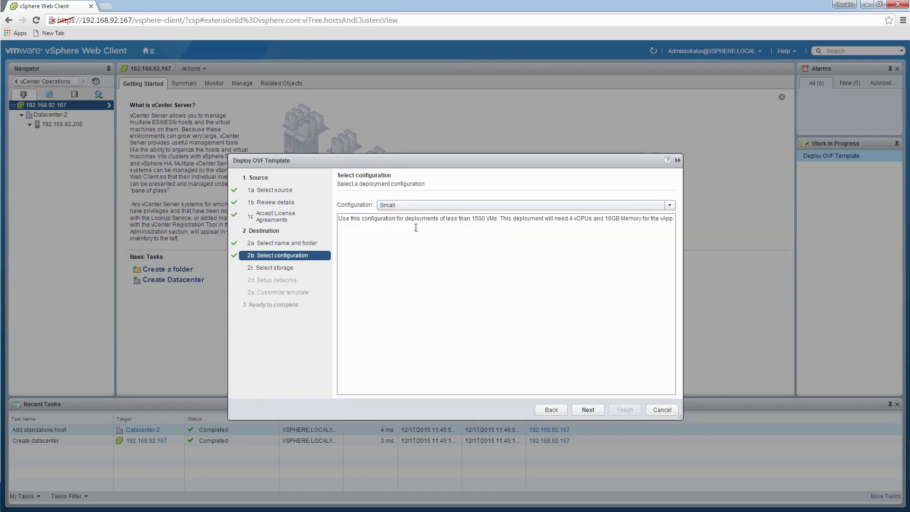
{"action": "left_click", "coordinate": [670, 205]}
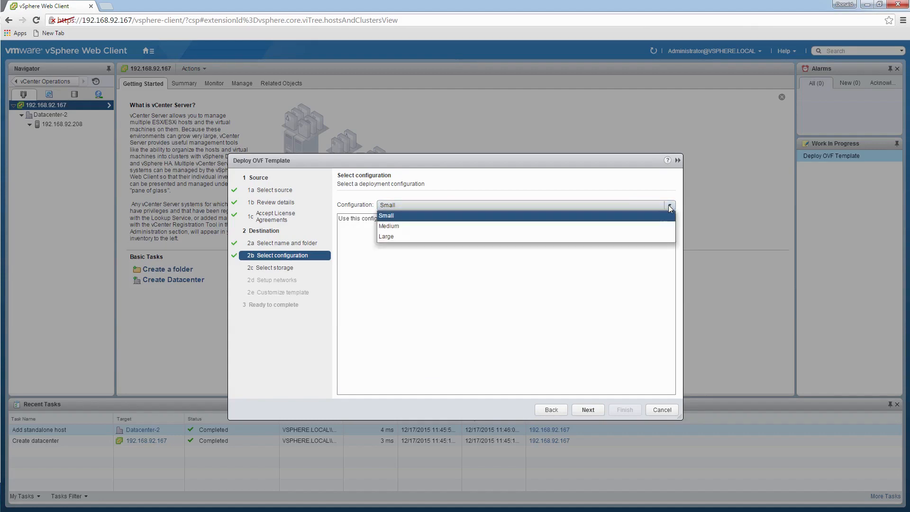
{"action": "left_click", "coordinate": [479, 283]}
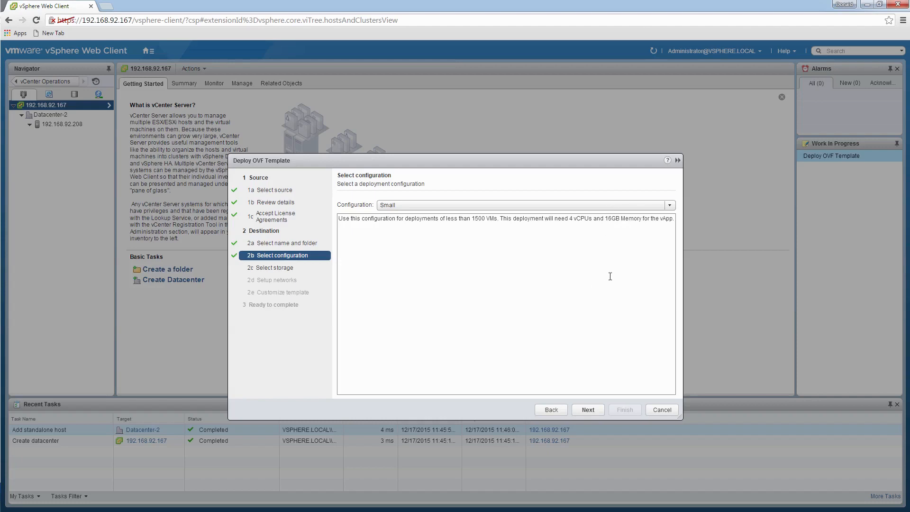
{"action": "left_click", "coordinate": [589, 410]}
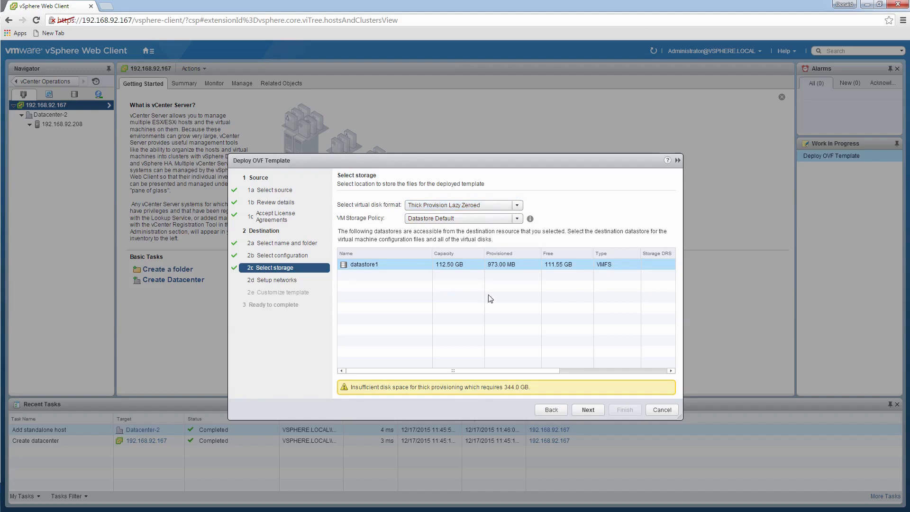
- Set the virtual disk format to Thin Provision on datastore1
{"action": "left_click", "coordinate": [517, 206]}
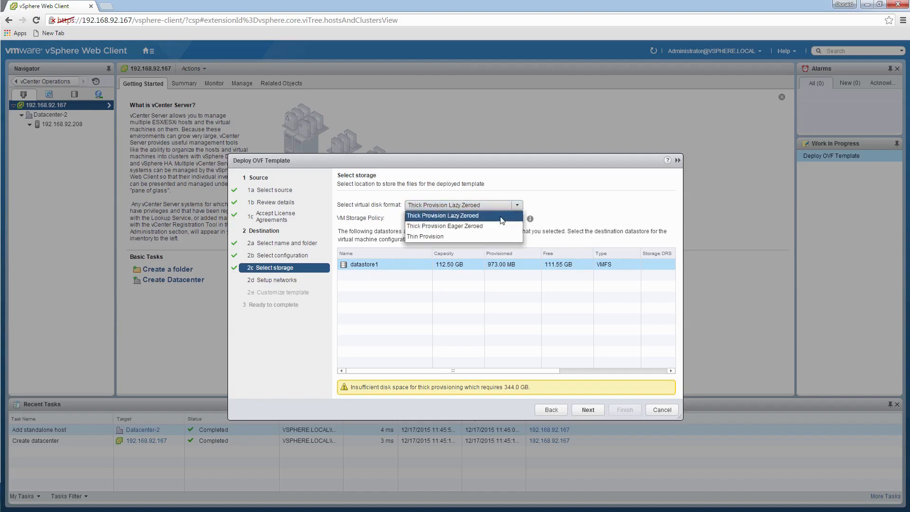
{"action": "left_click", "coordinate": [511, 240]}
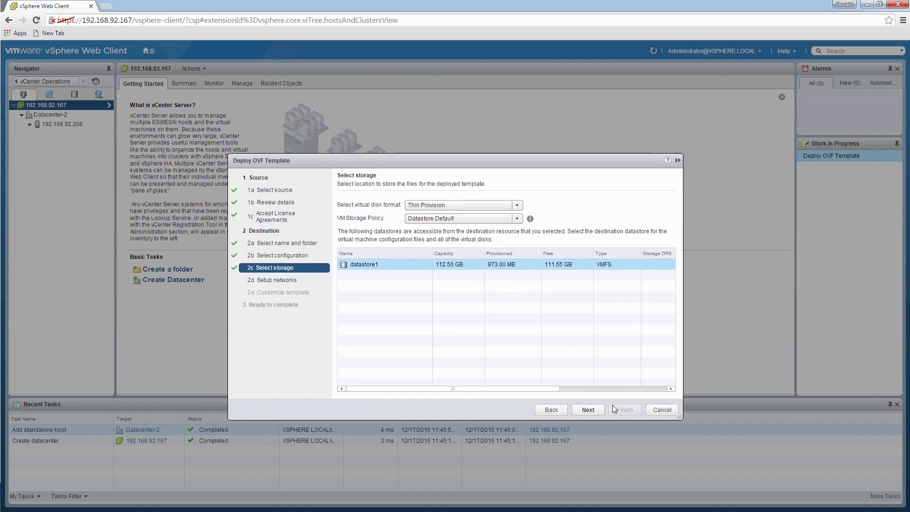
{"action": "left_click", "coordinate": [588, 410]}
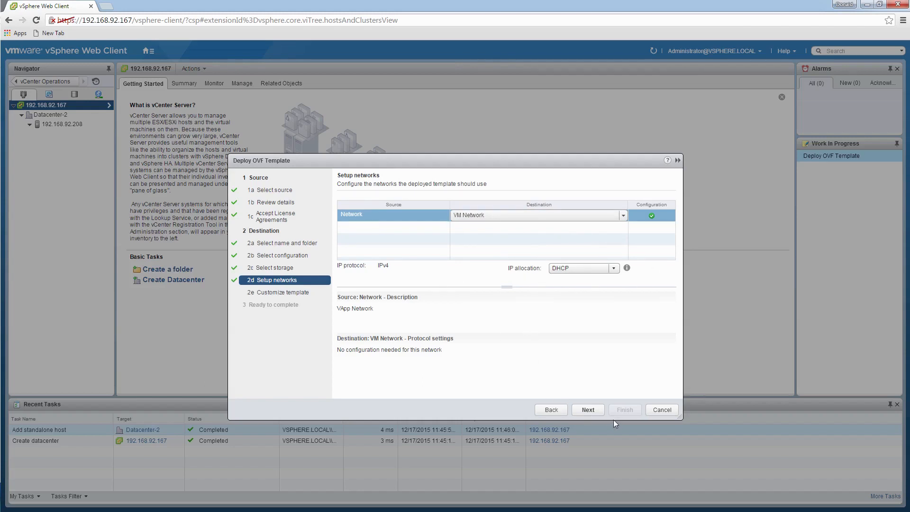
- Accept VM Network with DHCP and the Etc/UTC timezone to reach Ready to complete
{"action": "left_click", "coordinate": [588, 409]}
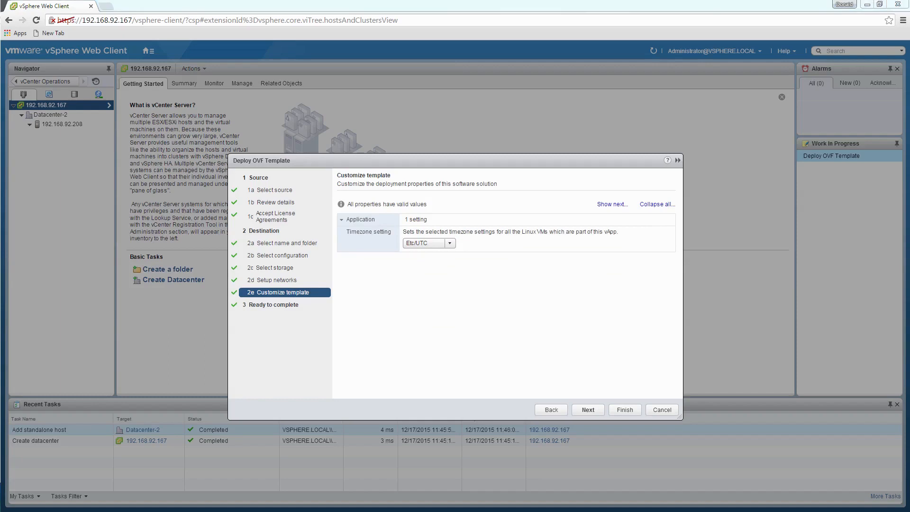
{"action": "left_click", "coordinate": [592, 410]}
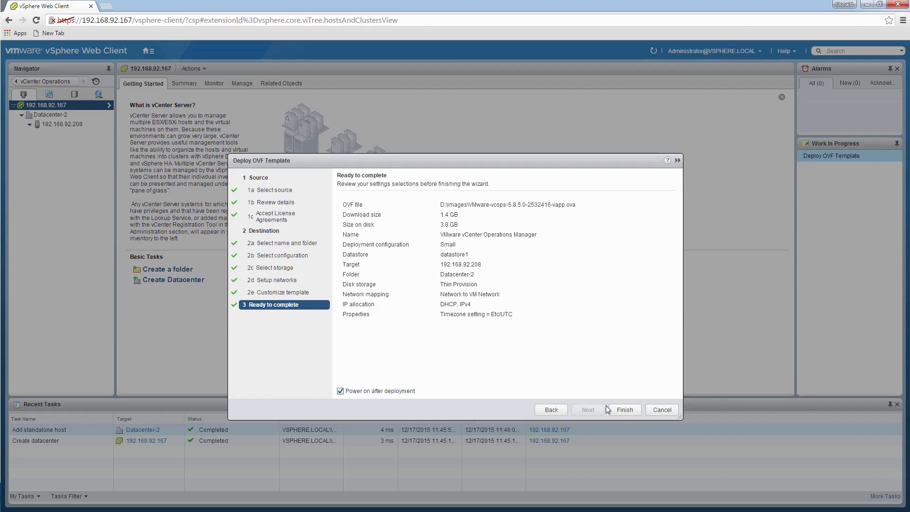
- Finish the OVF deployment with Power on after deployment enabled
{"action": "left_click", "coordinate": [631, 412]}
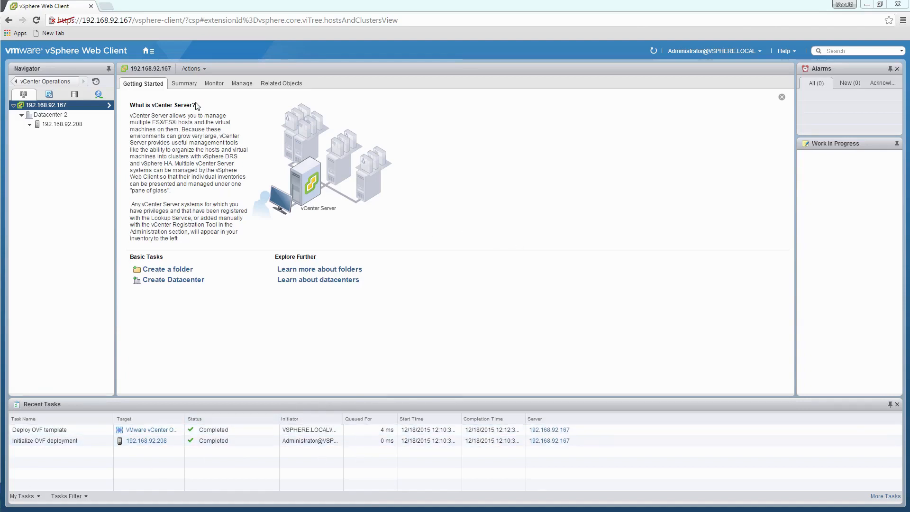
- Select the VMware vCenter Operations Manager vApp under Datacenter-2 in VMs and Templates
{"action": "left_click", "coordinate": [149, 51]}
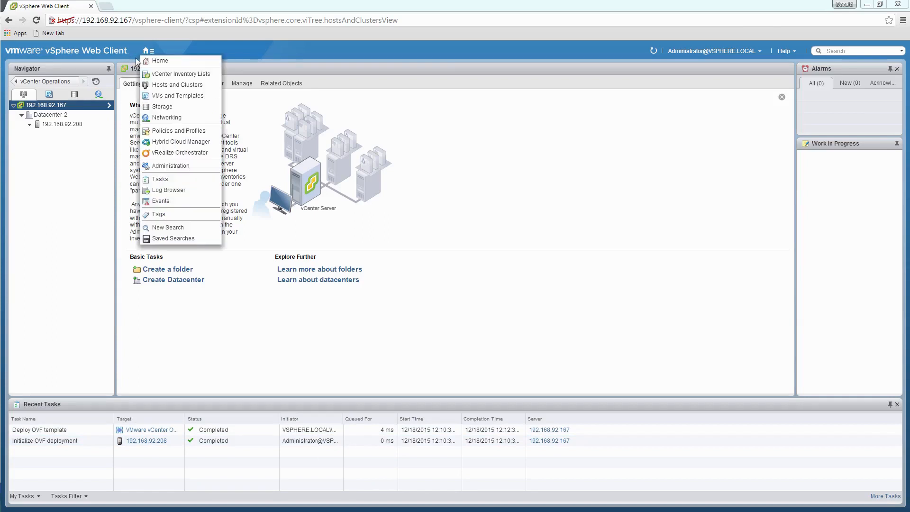
{"action": "left_click", "coordinate": [176, 97]}
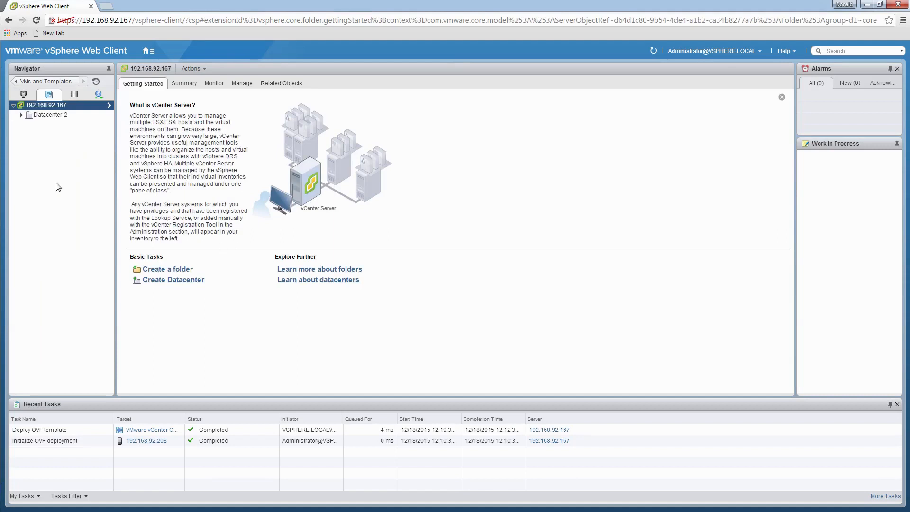
{"action": "left_click", "coordinate": [21, 115]}
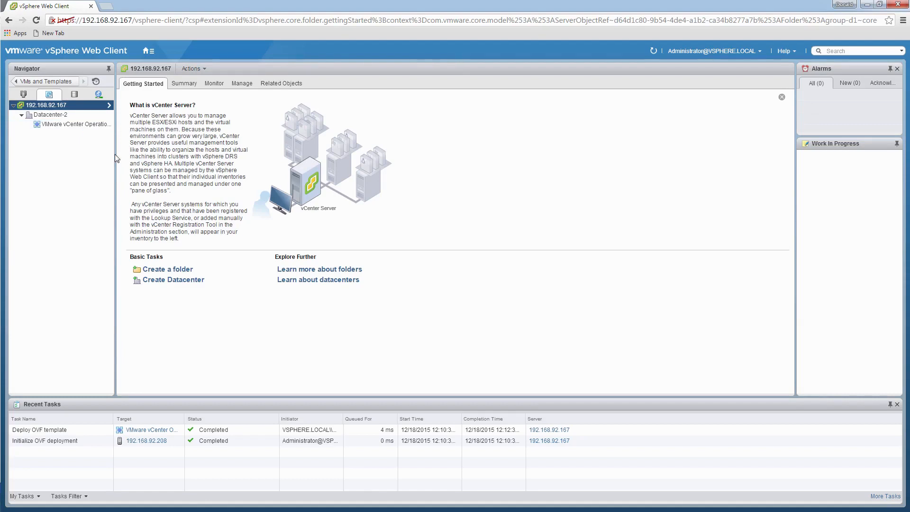
{"action": "left_click_drag", "start_coordinate": [116, 157], "coordinate": [155, 157]}
{"action": "left_click", "coordinate": [76, 124]}
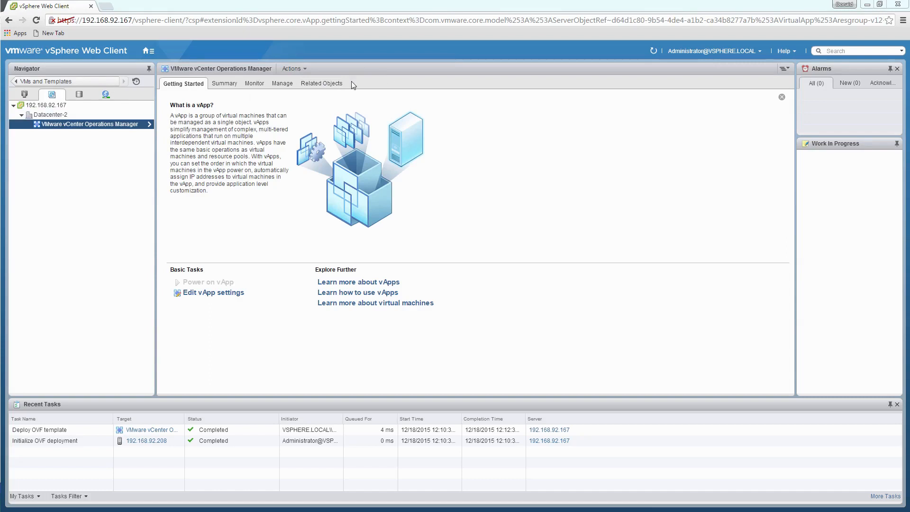
- Inspect the vApp's related objects, including the Analytics VM, and its Summary
{"action": "left_click", "coordinate": [329, 83]}
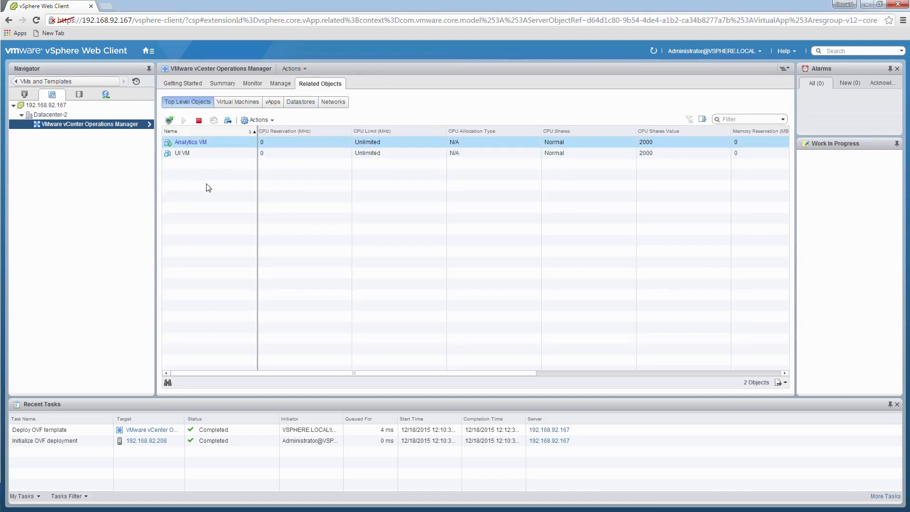
{"action": "left_click", "coordinate": [187, 142]}
{"action": "left_click", "coordinate": [221, 85]}
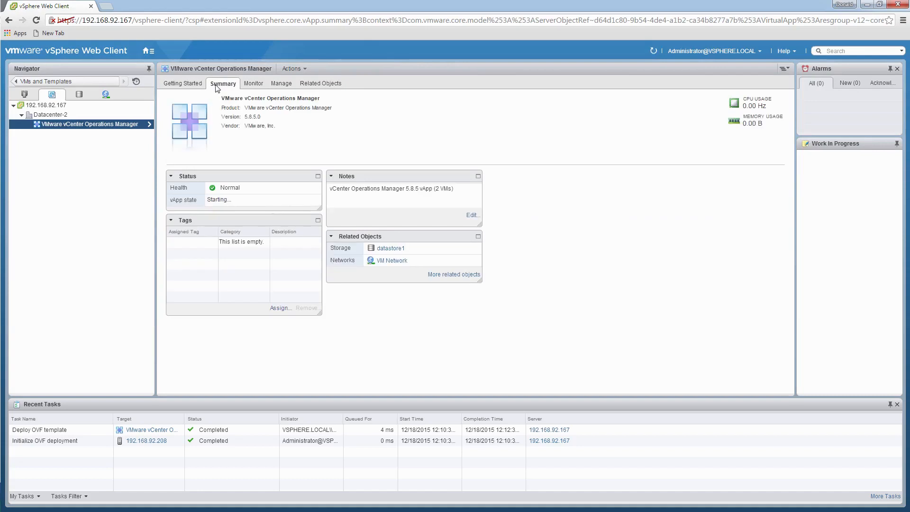
- Briefly check host 192.168.92.208, then drill into the vApp's contents in the Navigator
{"action": "left_click", "coordinate": [24, 94]}
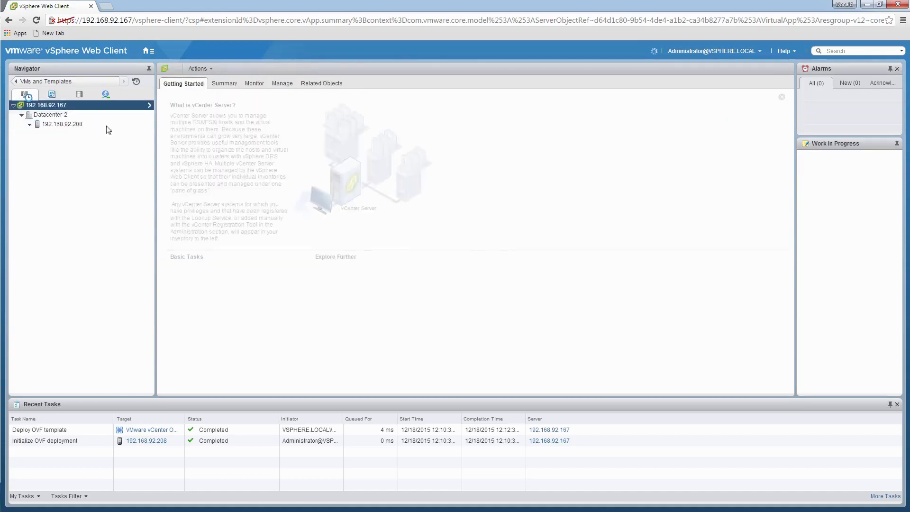
{"action": "left_click", "coordinate": [30, 126]}
{"action": "left_click", "coordinate": [56, 124]}
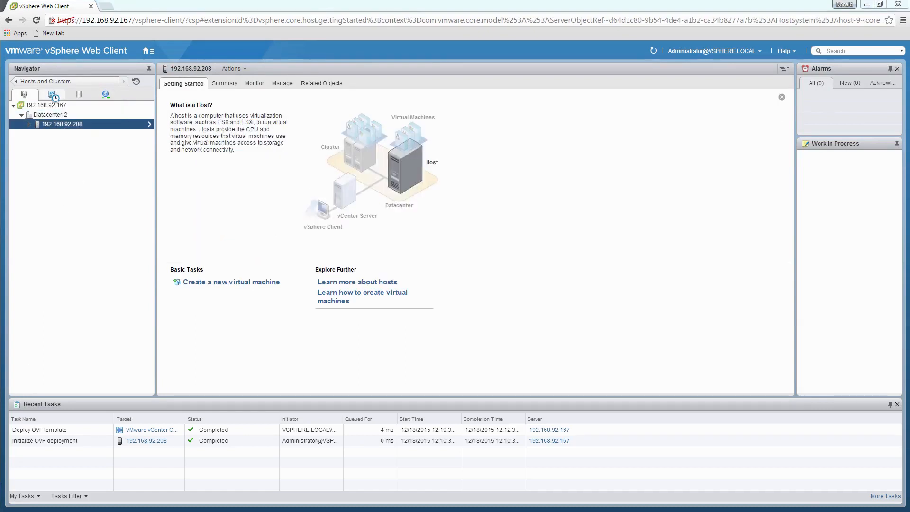
{"action": "left_click", "coordinate": [52, 95]}
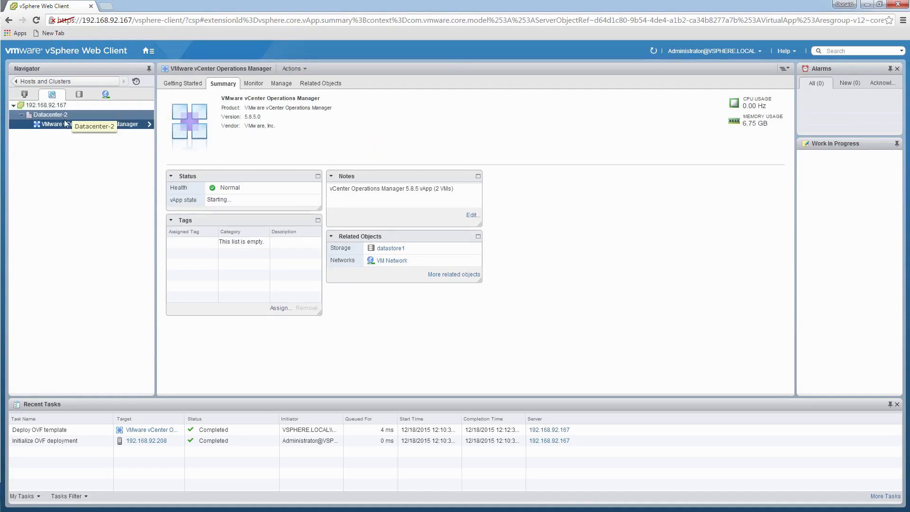
{"action": "left_click", "coordinate": [149, 124]}
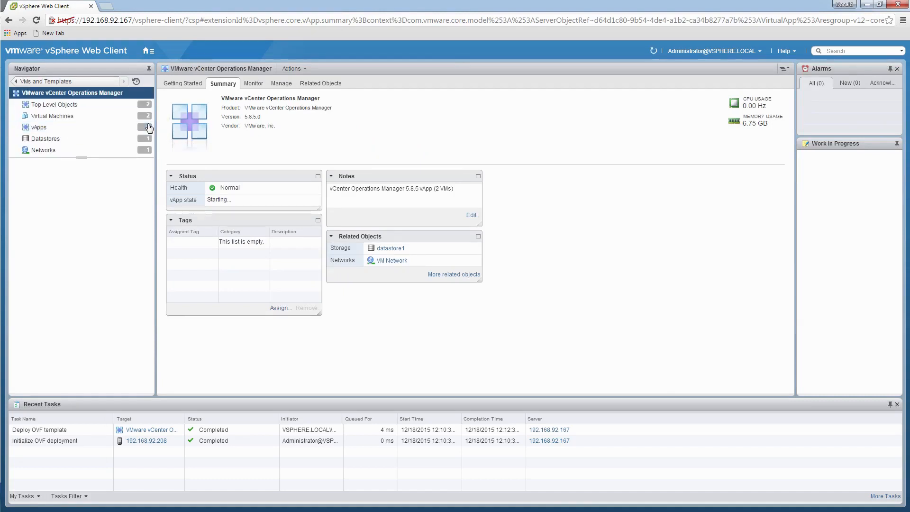
- List the vApp's Analytics VM and UI VM, then launch the UI VM's web console
{"action": "left_click", "coordinate": [54, 118]}
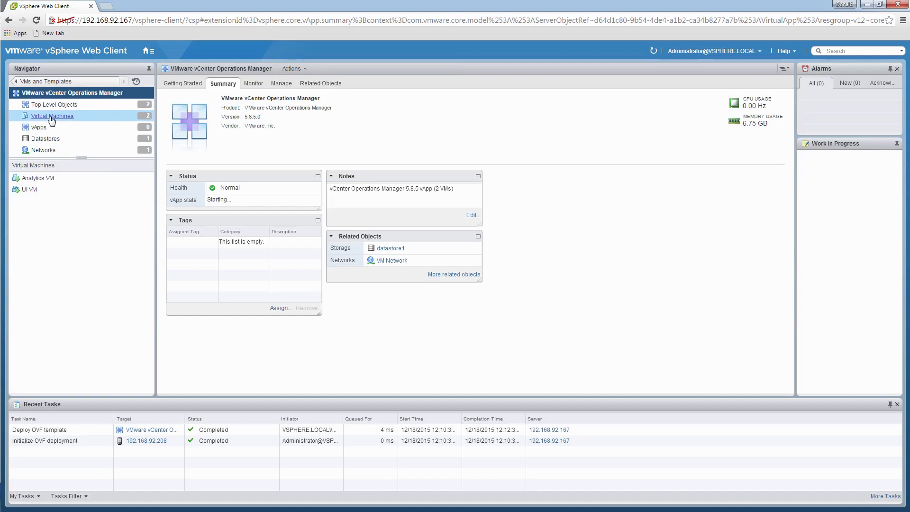
{"action": "left_click", "coordinate": [36, 181]}
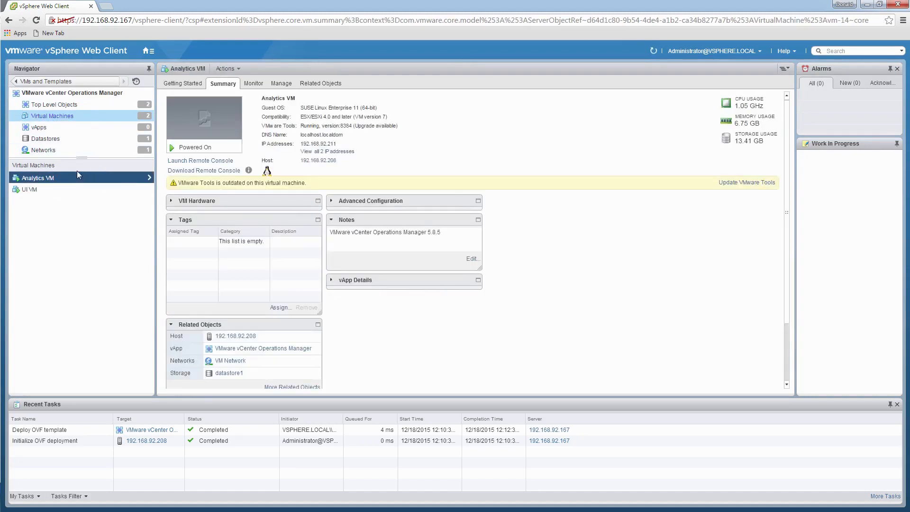
{"action": "left_click", "coordinate": [42, 189]}
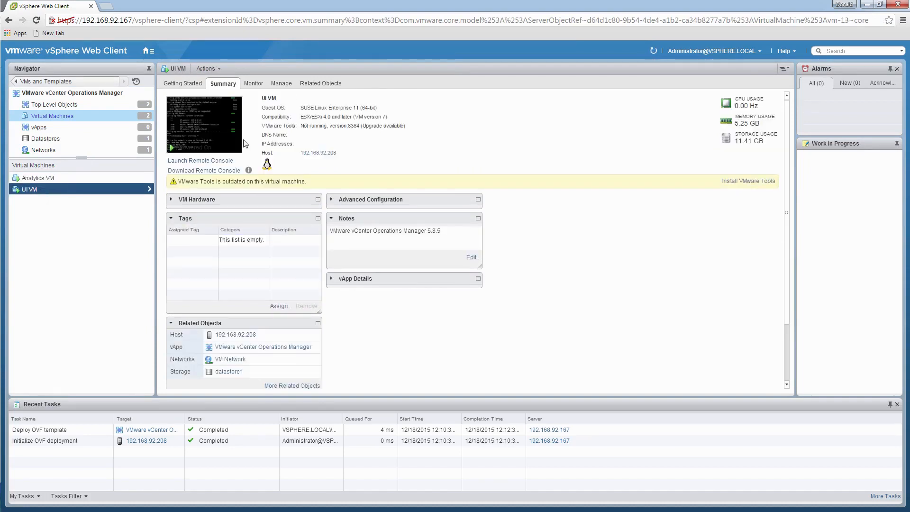
{"action": "left_click", "coordinate": [205, 122]}
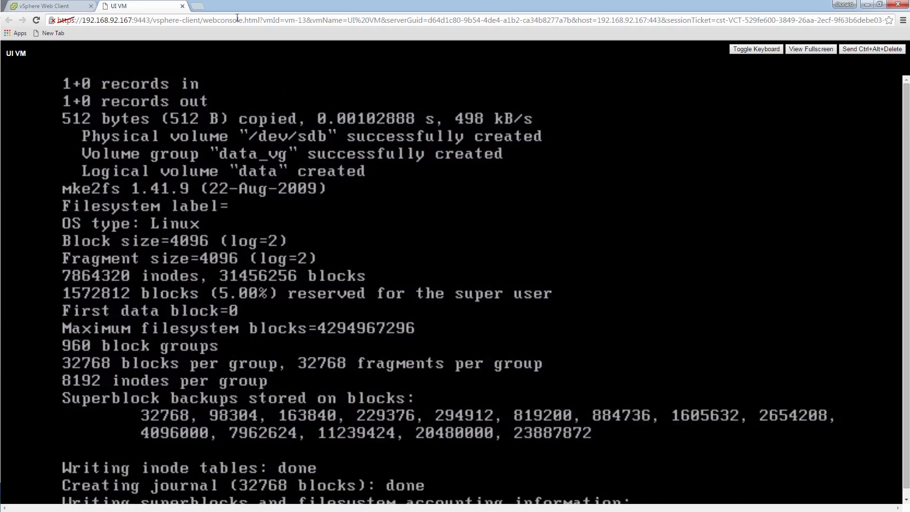
- Relaunch the UI VM's console from its summary, then close that duplicate console tab
{"action": "left_click", "coordinate": [59, 6]}
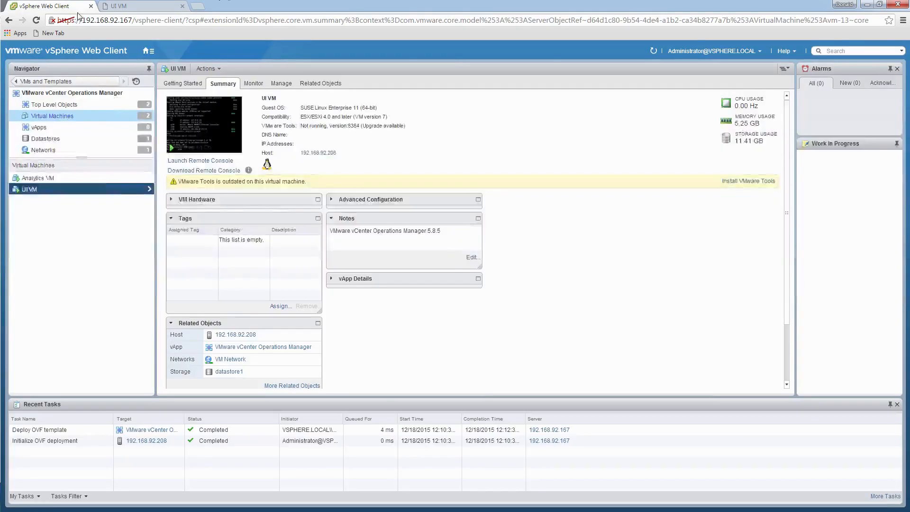
{"action": "left_click", "coordinate": [26, 178]}
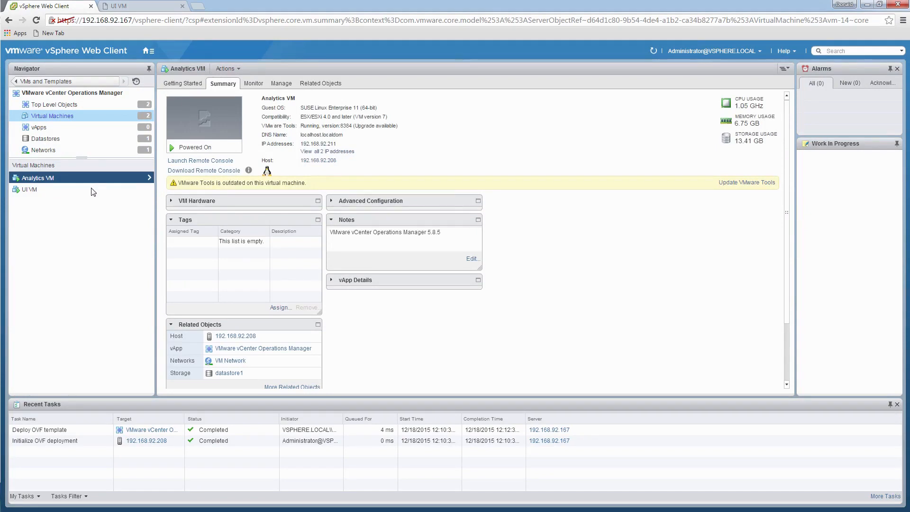
{"action": "left_click", "coordinate": [69, 190]}
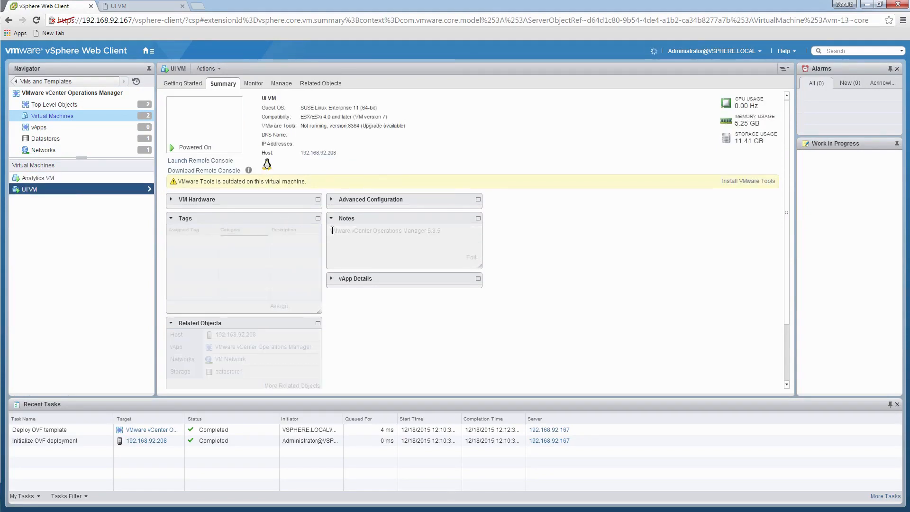
{"action": "left_click", "coordinate": [211, 135]}
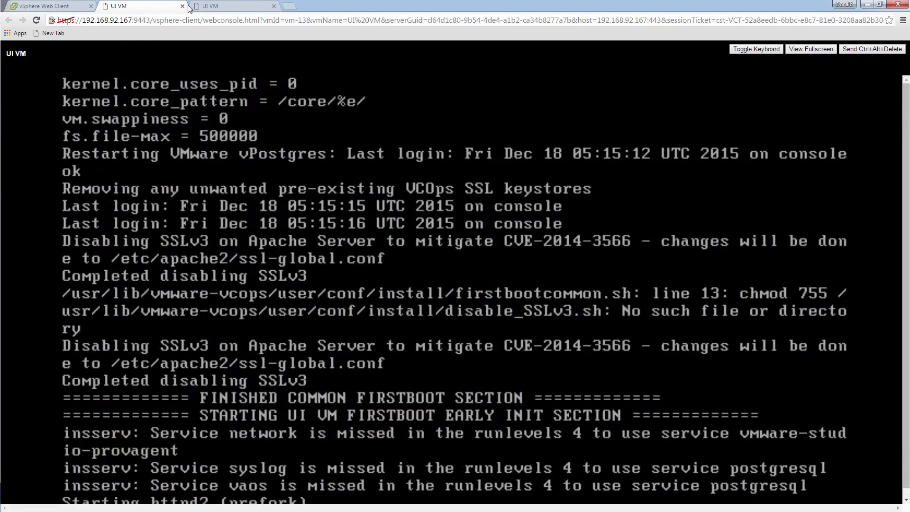
{"action": "left_click", "coordinate": [182, 5]}
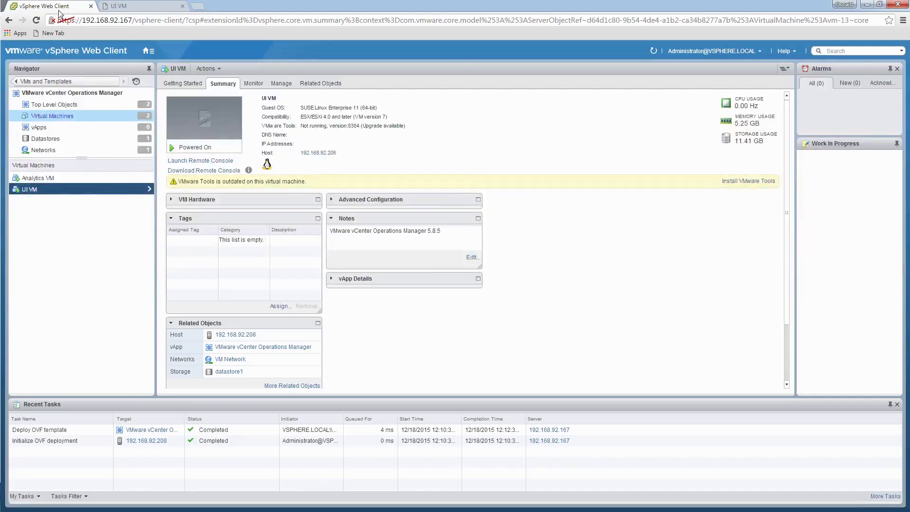
- Launch the Analytics VM's web console, check the UI VM's boot progress, and return to the Web Client
{"action": "left_click", "coordinate": [37, 177]}
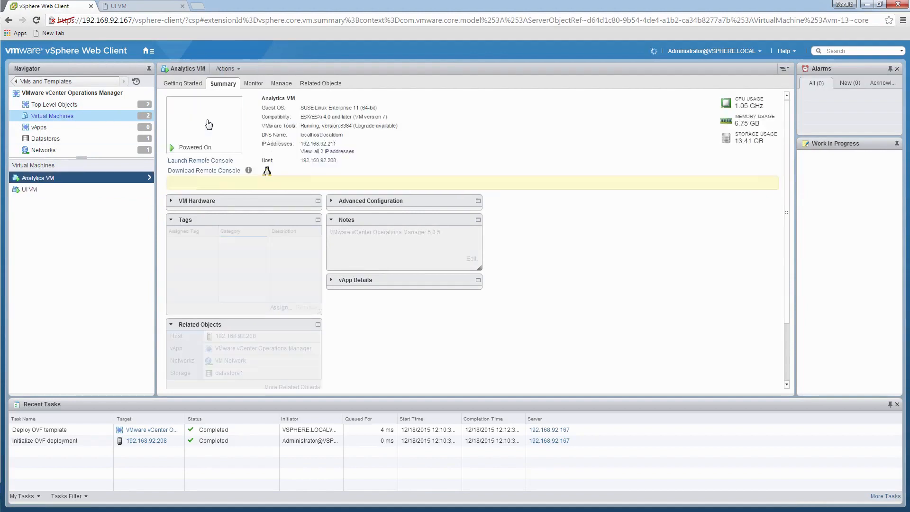
{"action": "left_click", "coordinate": [208, 125]}
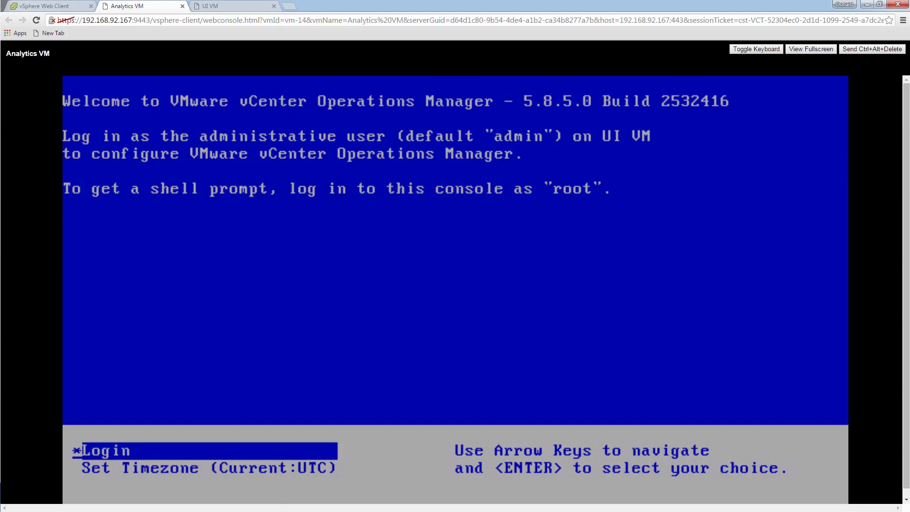
{"action": "left_click", "coordinate": [235, 7]}
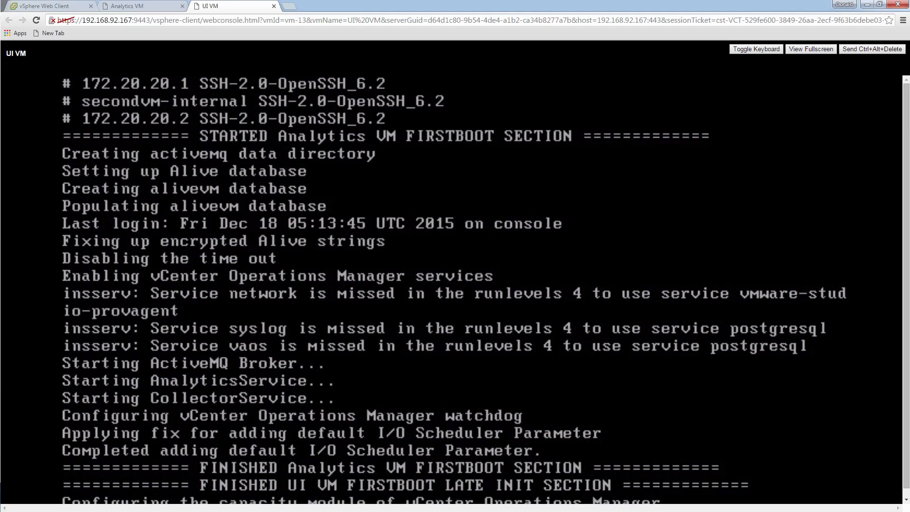
{"action": "left_click", "coordinate": [30, 6]}
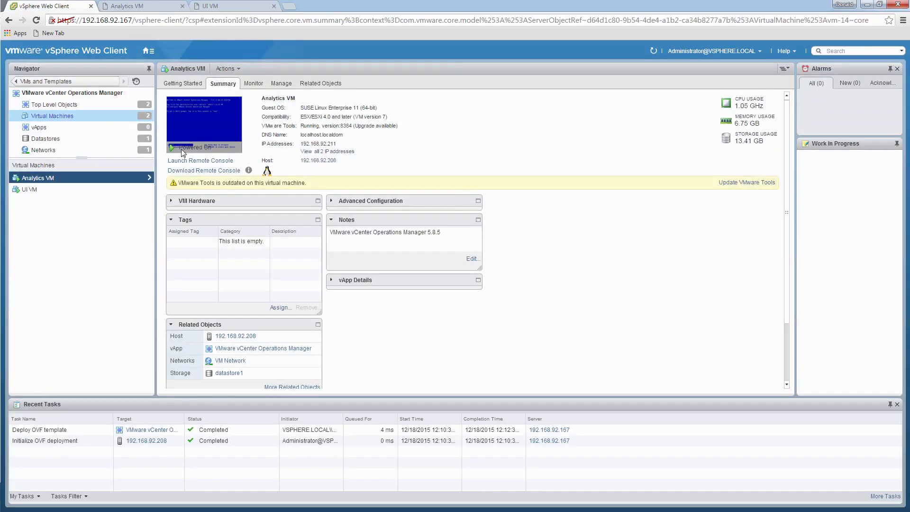
{"action": "left_click", "coordinate": [147, 51]}
- Open the vCenter Operations Manager page from vSphere Home and check the UI VM console
{"action": "left_click", "coordinate": [161, 61]}
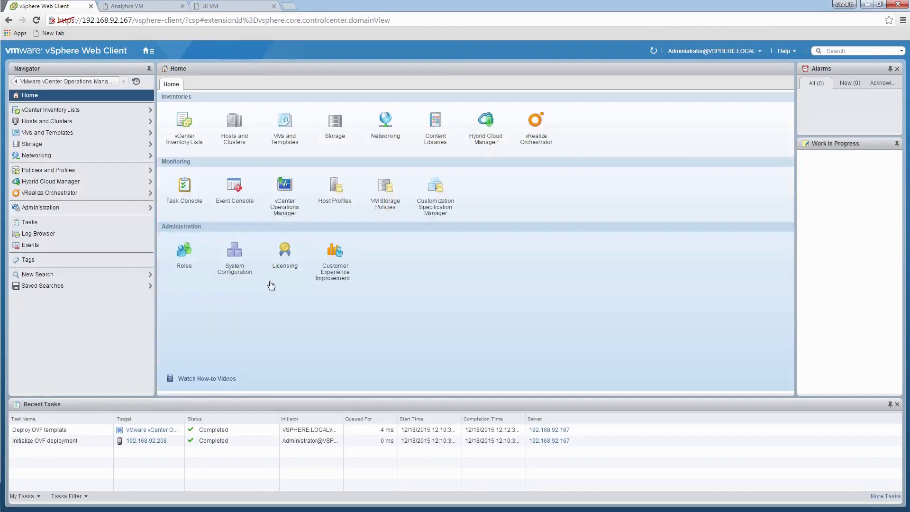
{"action": "left_click", "coordinate": [286, 202]}
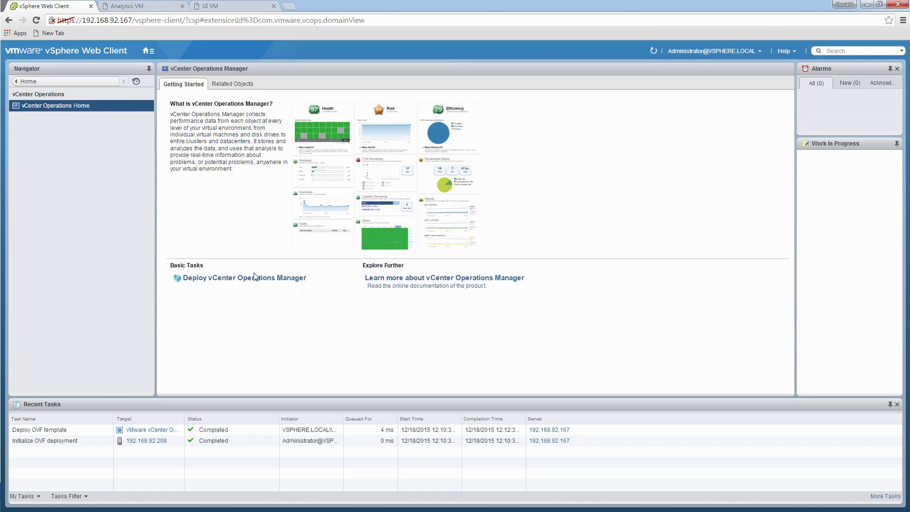
{"action": "left_click", "coordinate": [227, 7]}
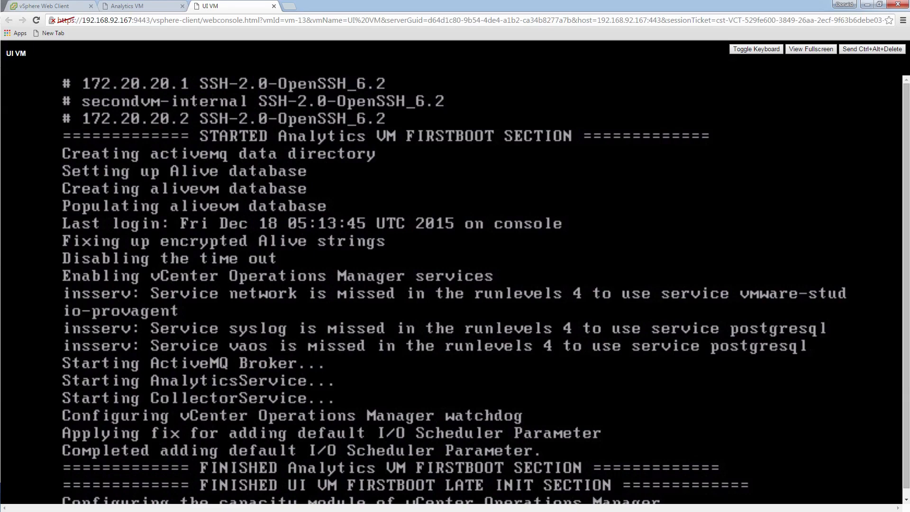
- Return to vSphere Home, then view the UI VM's vCenter Operations Manager 5.8.5.0 welcome screen
{"action": "left_click", "coordinate": [48, 6]}
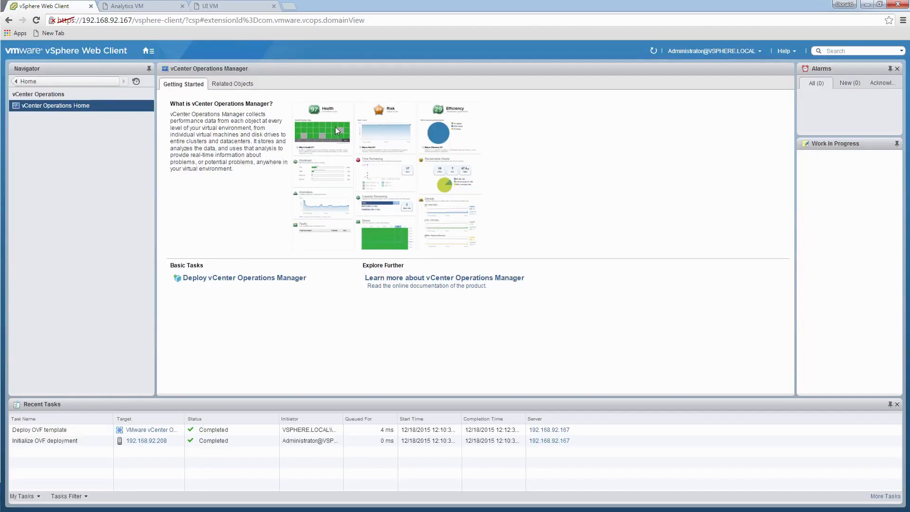
{"action": "left_click", "coordinate": [150, 51]}
{"action": "left_click", "coordinate": [159, 61]}
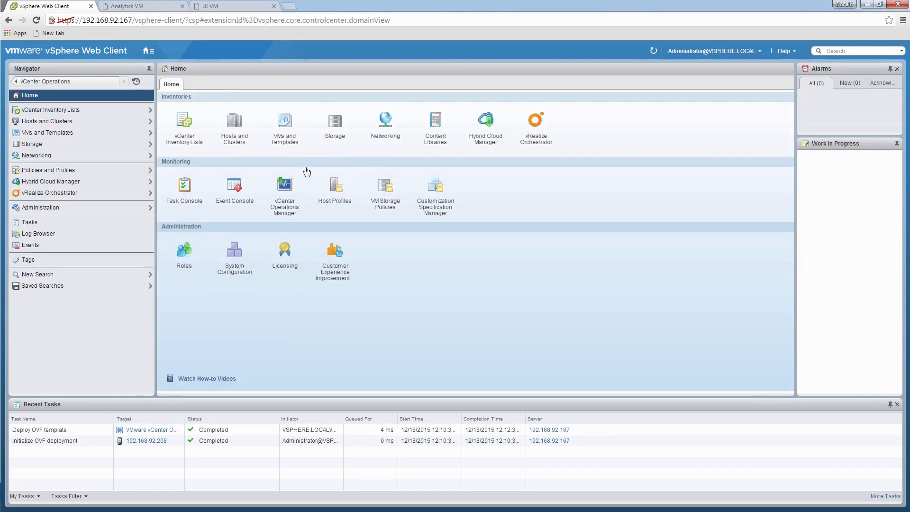
{"action": "left_click", "coordinate": [229, 6]}
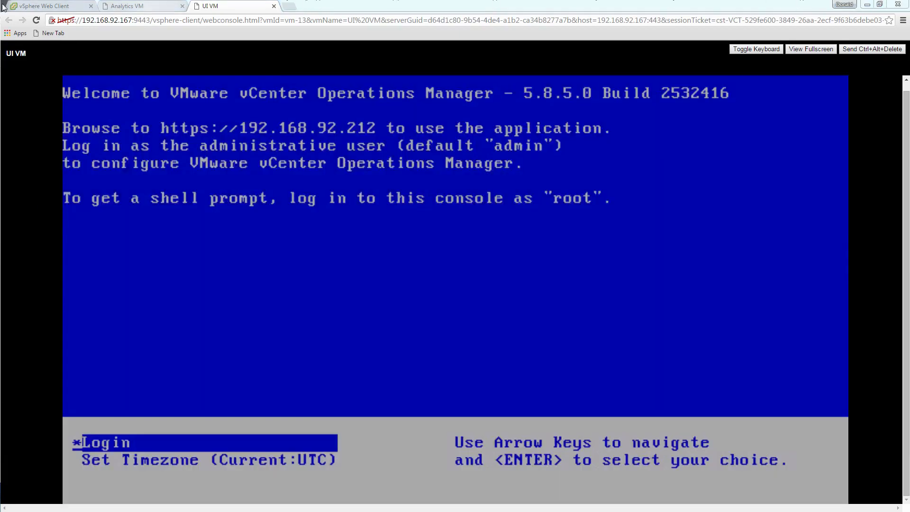
{"action": "left_click", "coordinate": [45, 5]}
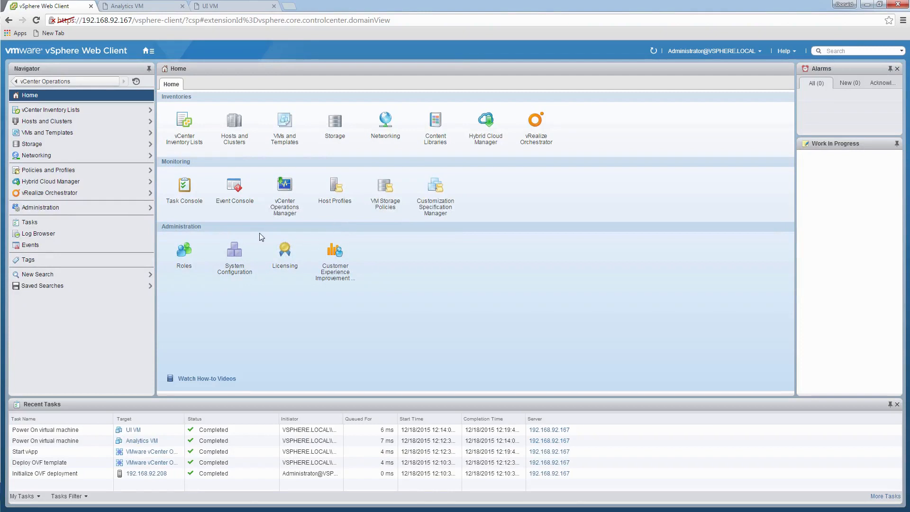
{"action": "left_click", "coordinate": [285, 187]}
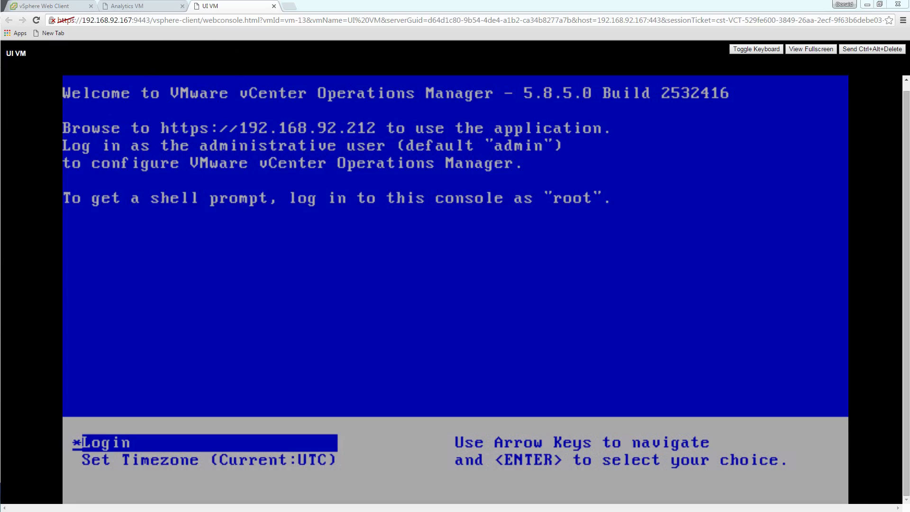
{"action": "key", "text": "Return"}
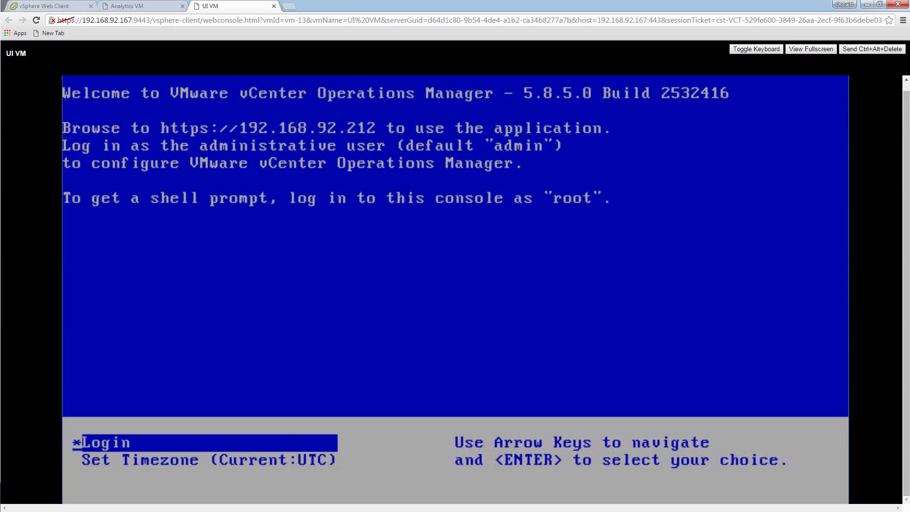
- Load the administration portal at 192.168.92.212 in a new browser tab
{"action": "left_click", "coordinate": [289, 6]}
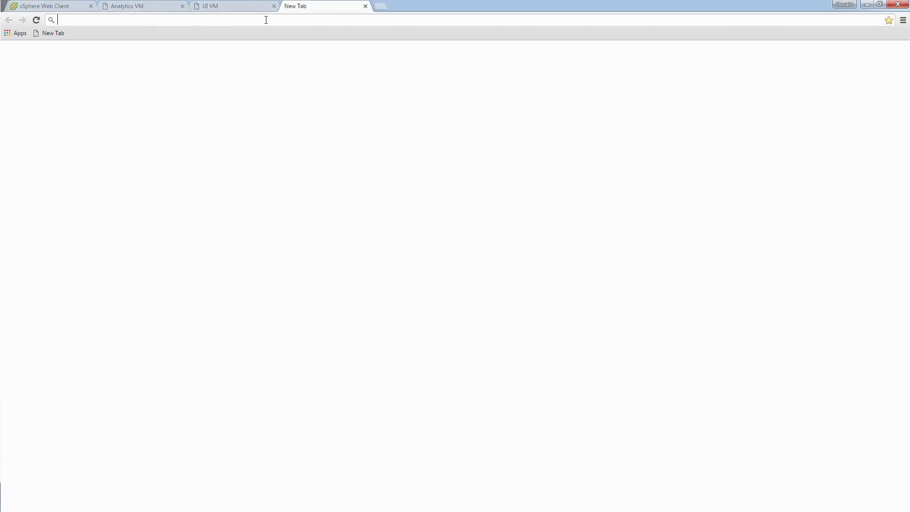
{"action": "type", "text": "19"}
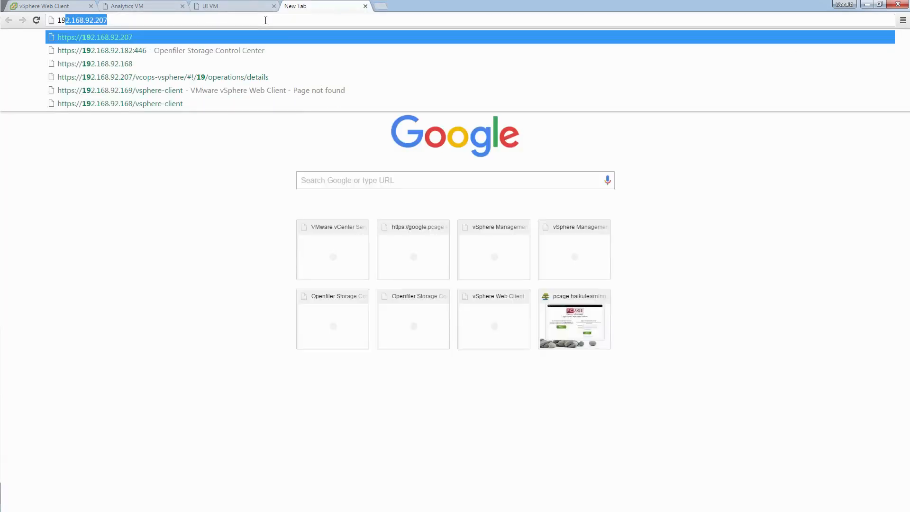
{"action": "type", "text": "2.168.92.212"}
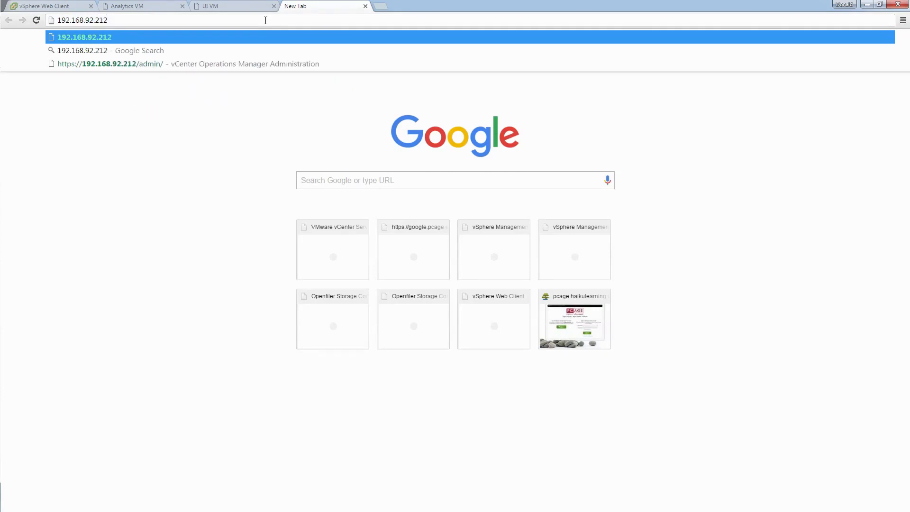
{"action": "key", "text": "Return"}
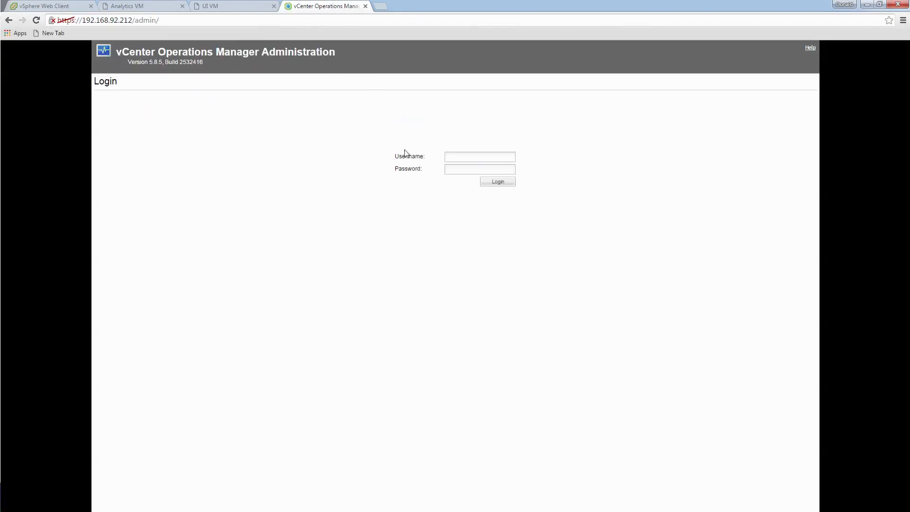
- Sign in to the portal as admin with the account password
{"action": "left_click", "coordinate": [469, 158]}
{"action": "type", "text": "admin"}
{"action": "key", "text": "Tab"}
{"action": "type", "text": "admin"}
{"action": "key", "text": "Return"}
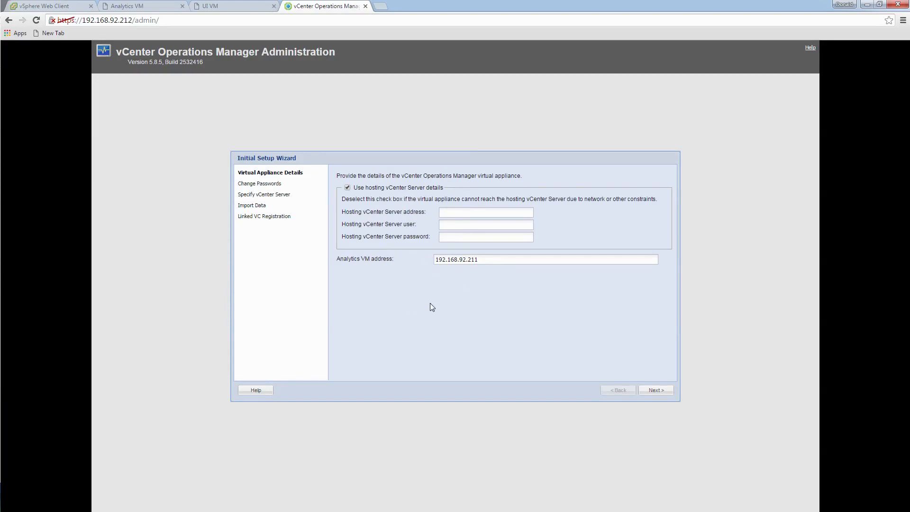
- Enter hosting vCenter Server address 192.168.92.167 and the vCenter administrator user name
{"action": "left_click", "coordinate": [466, 214]}
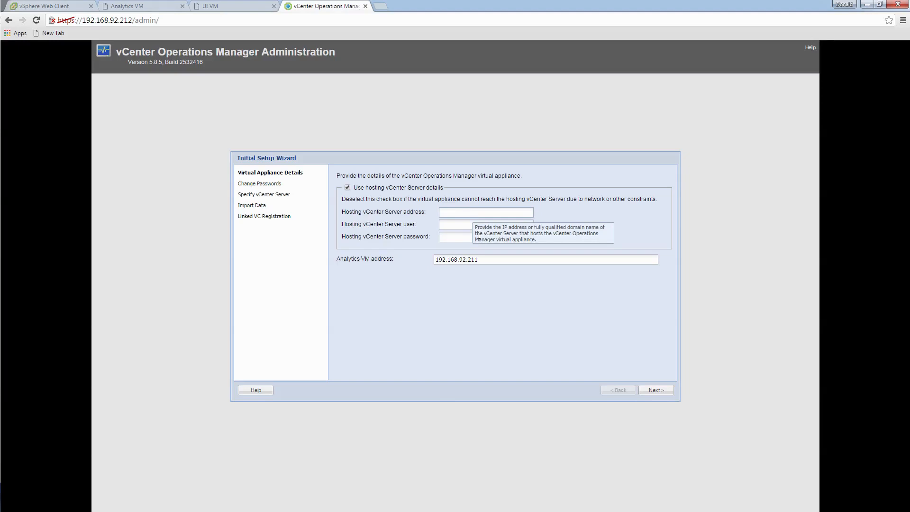
{"action": "mouse_move", "coordinate": [460, 211]}
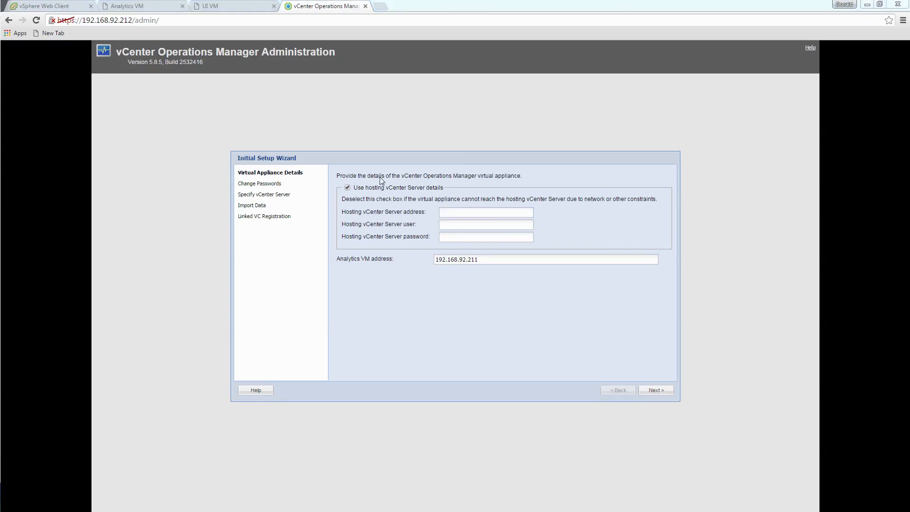
{"action": "left_click", "coordinate": [451, 216]}
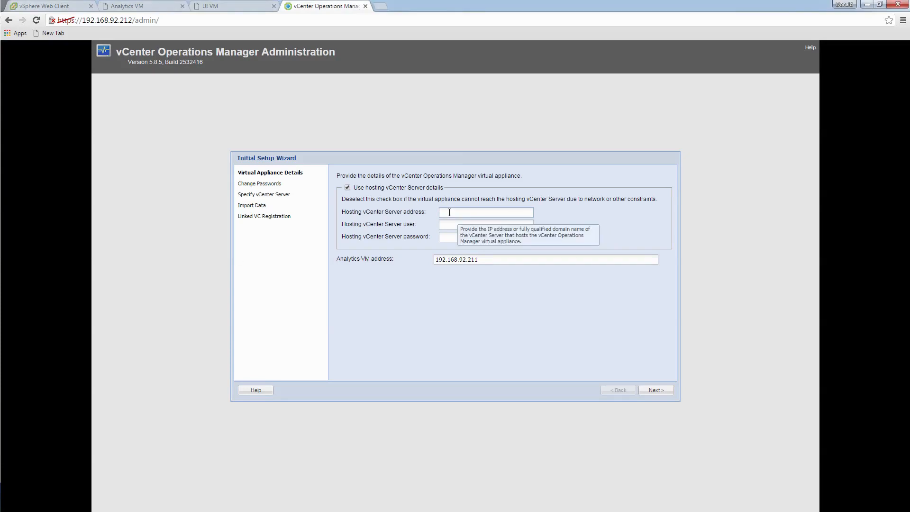
{"action": "type", "text": "192.168.92.167"}
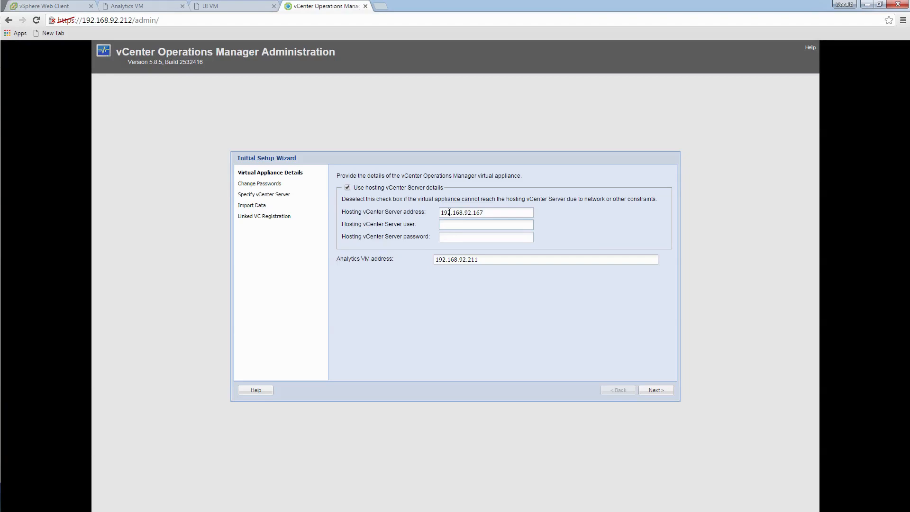
{"action": "type", "text": "administrator@vsphere.local"}
{"action": "key", "text": "Tab"}
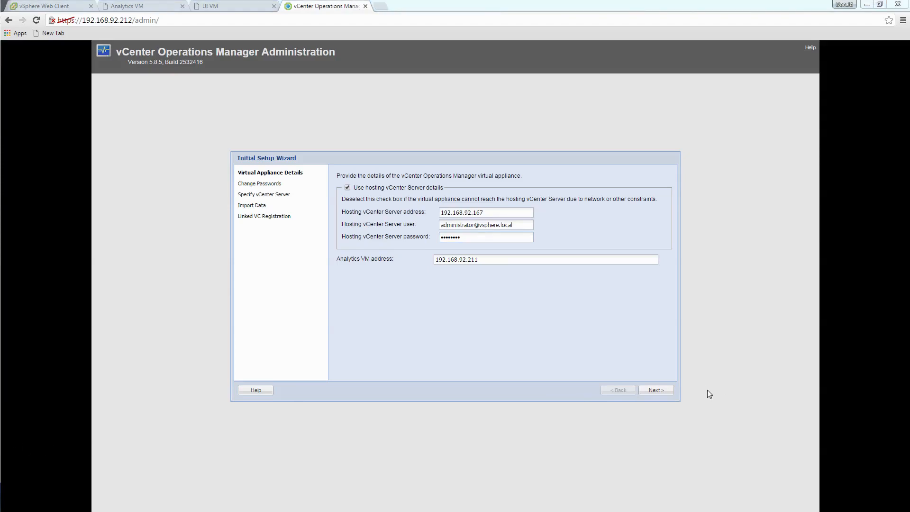
- Advance past Virtual Appliance Details and trust the vCenter Server's certificate in the Security Alert
{"action": "left_click", "coordinate": [668, 394]}
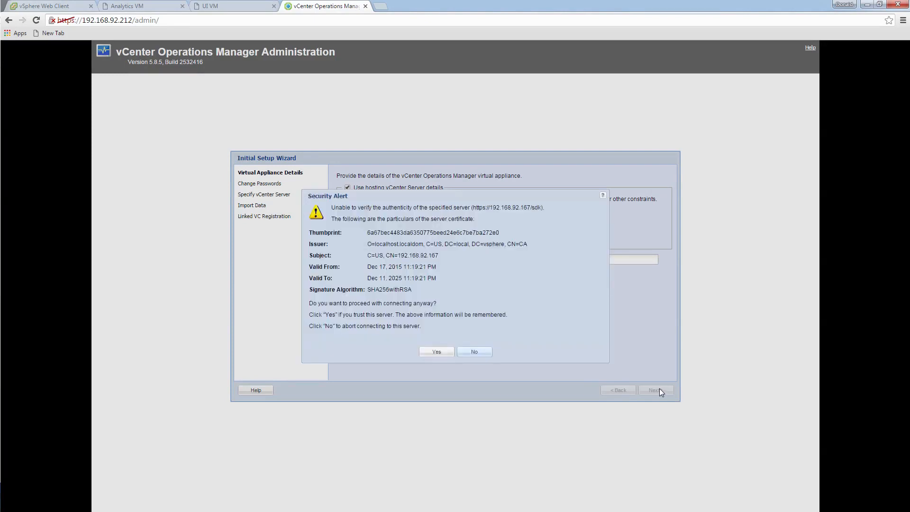
{"action": "left_click", "coordinate": [434, 352]}
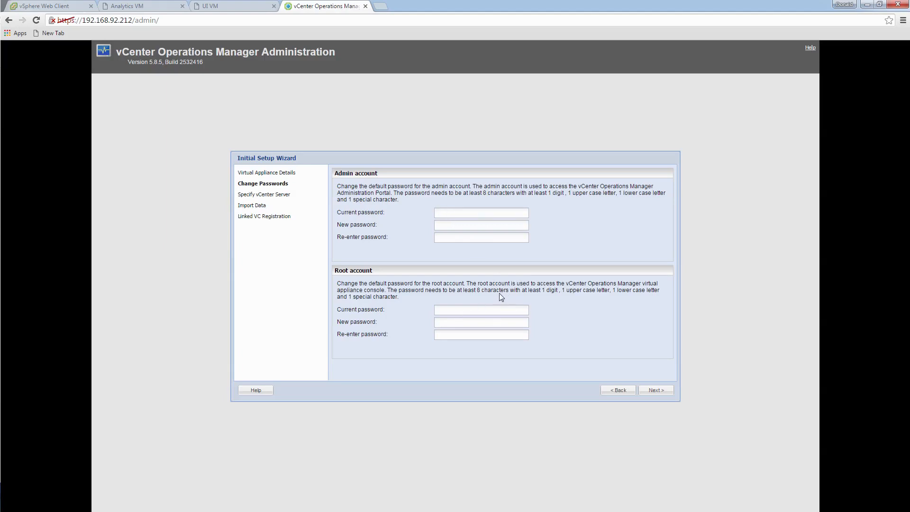
- Enter the admin account's current and new passwords
{"action": "left_click", "coordinate": [464, 214]}
{"action": "type", "text": "admi"}
{"action": "key", "text": "Tab"}
{"action": "type", "text": "•••••••"}
- Enter the root account's current password and move on to its new password
{"action": "left_click", "coordinate": [481, 312]}
{"action": "type", "text": "vmware"}
{"action": "key", "text": "Tab"}
- Submit the changed passwords and enter 'vCenter' as the display name
{"action": "left_click", "coordinate": [664, 392]}
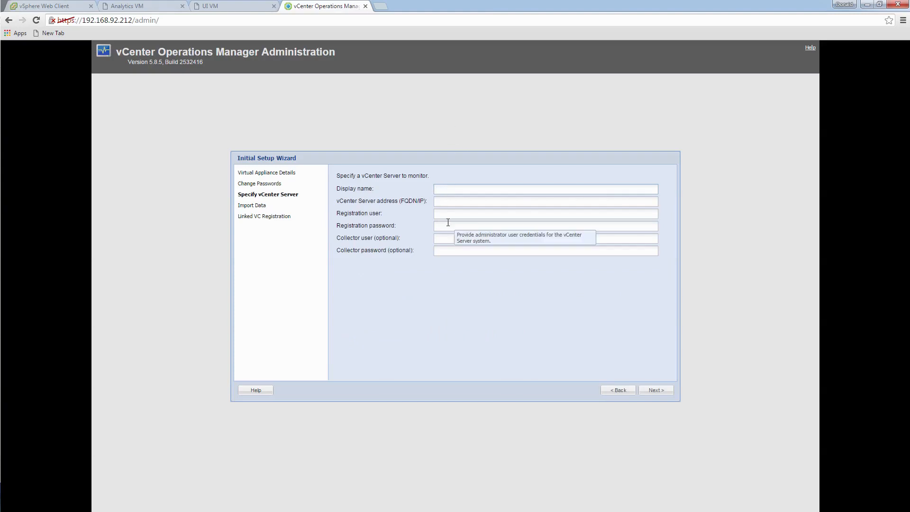
{"action": "left_click", "coordinate": [449, 192]}
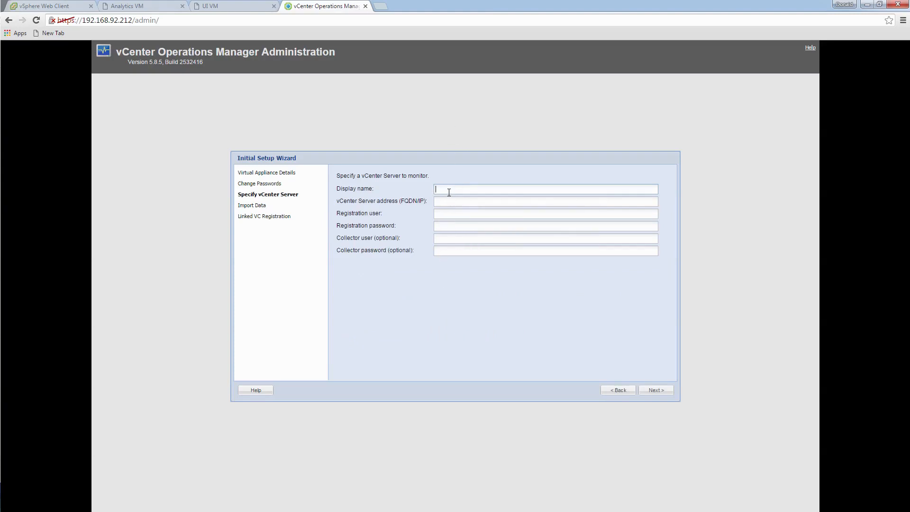
{"action": "left_click", "coordinate": [449, 190]}
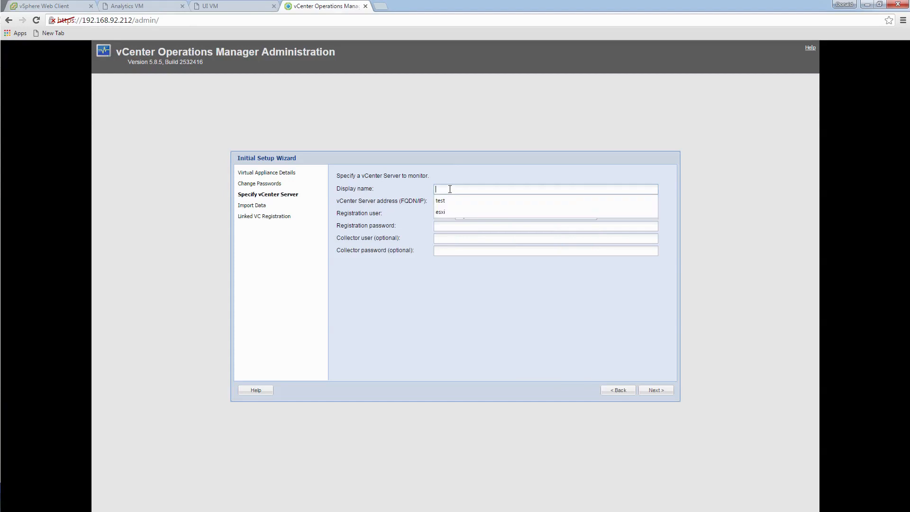
{"action": "type", "text": "vC"}
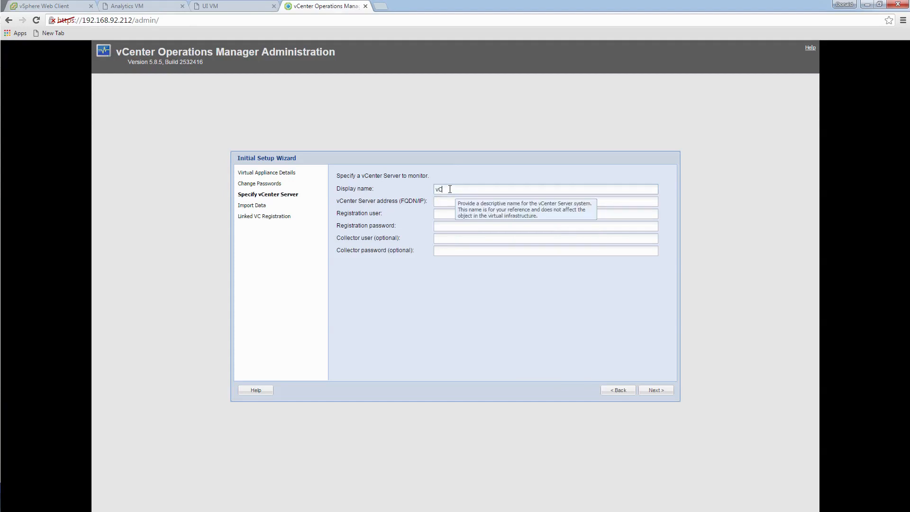
{"action": "type", "text": "enter"}
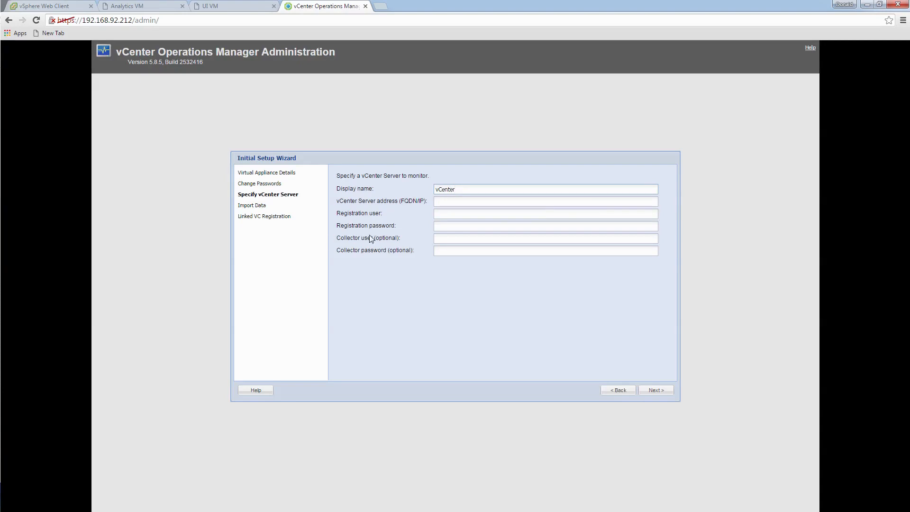
- Enter vCenter Server 192.168.92.167 with the administrator user and password, then validate to reach Import Data
{"action": "left_click", "coordinate": [458, 201]}
{"action": "type", "text": "192.168.92.167"}
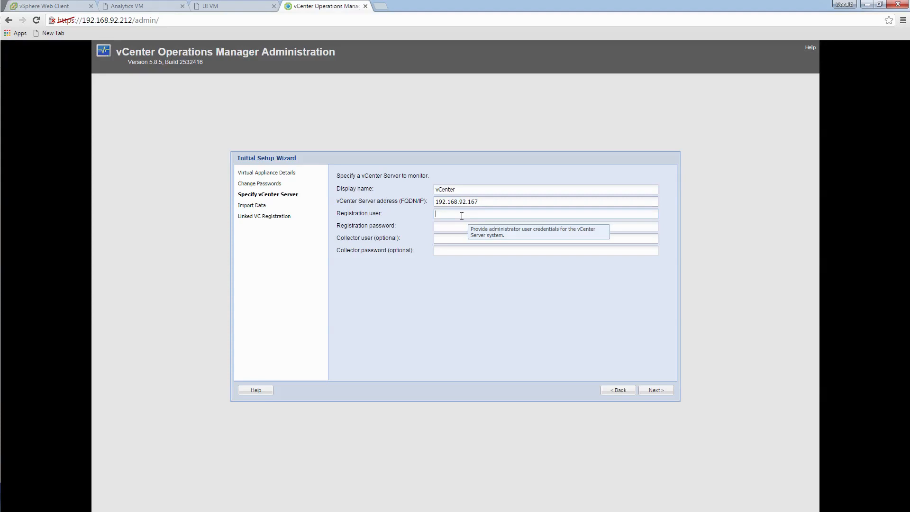
{"action": "type", "text": "administrator"}
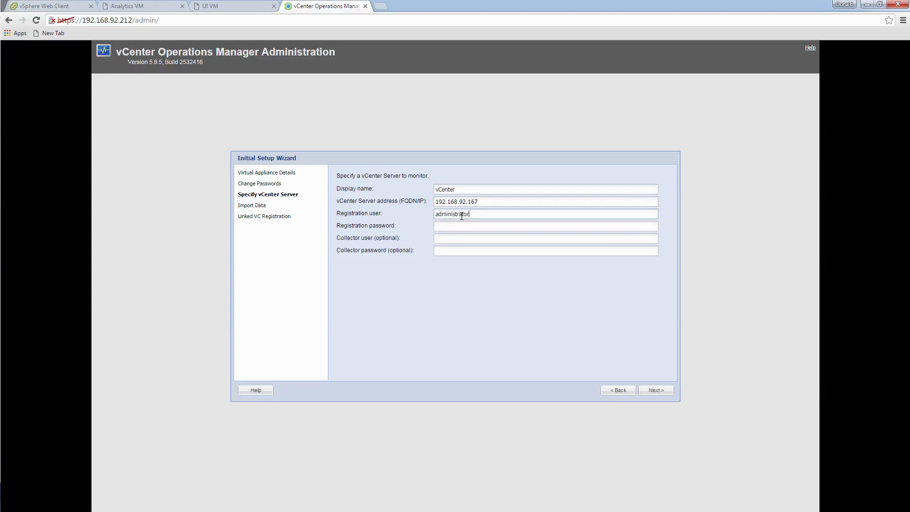
{"action": "type", "text": "@vsphere.local"}
{"action": "key", "text": "Tab"}
{"action": "type", "text": "********"}
{"action": "left_click", "coordinate": [664, 391]}
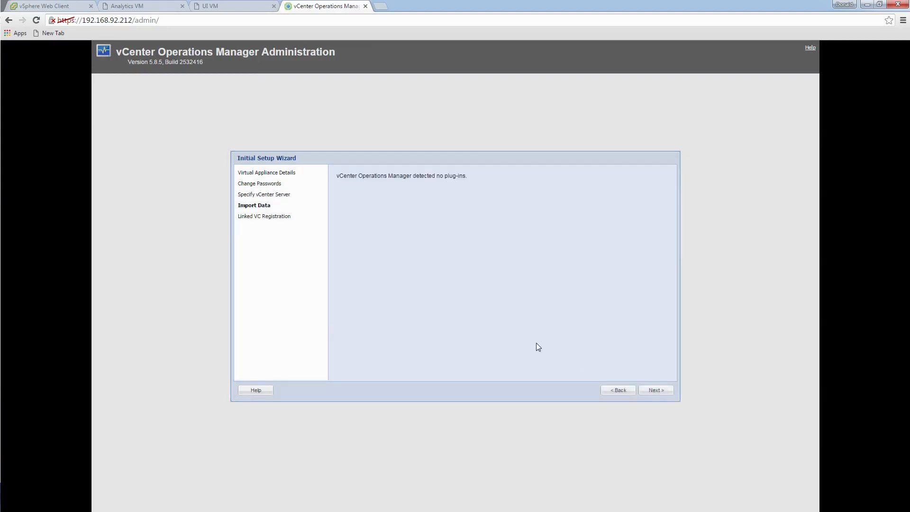
- Skip Import Data and finish Linked VC Registration to register the vCenter
{"action": "left_click", "coordinate": [664, 391]}
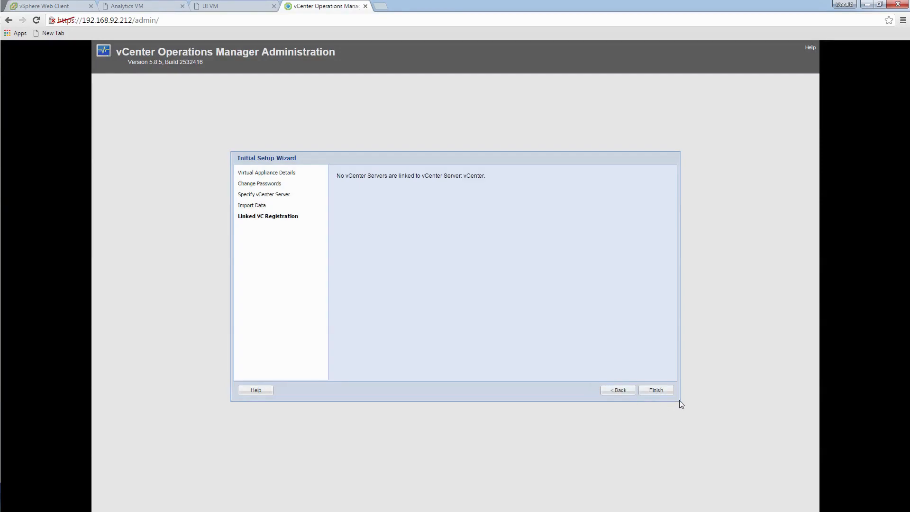
{"action": "left_click", "coordinate": [655, 390]}
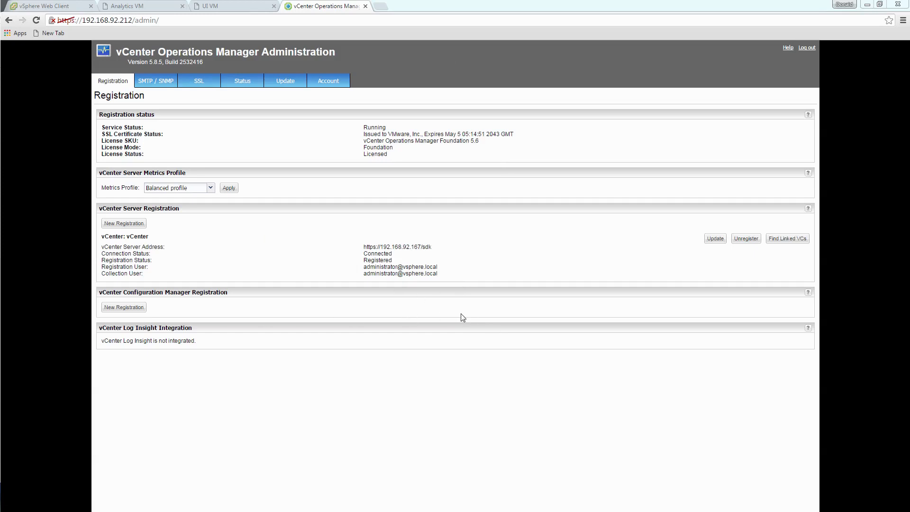
{"action": "left_click", "coordinate": [161, 88]}
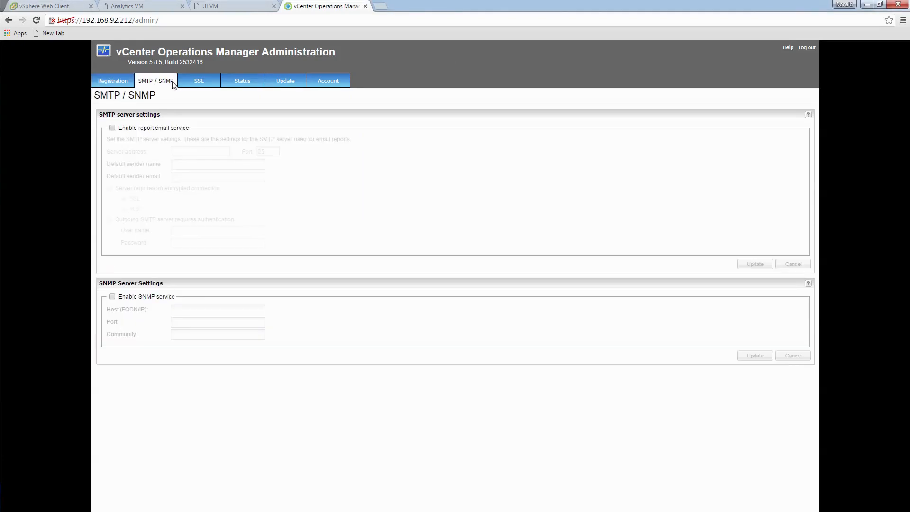
{"action": "left_click", "coordinate": [204, 83]}
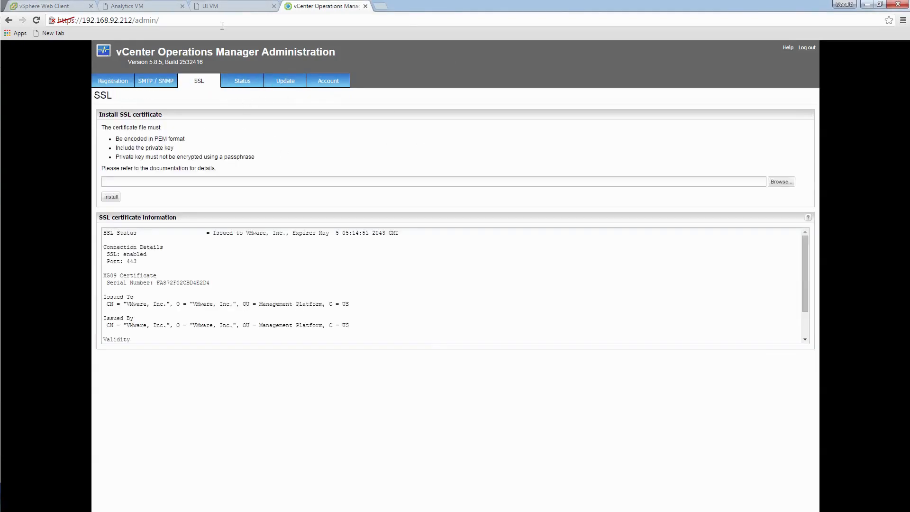
{"action": "left_click", "coordinate": [252, 84]}
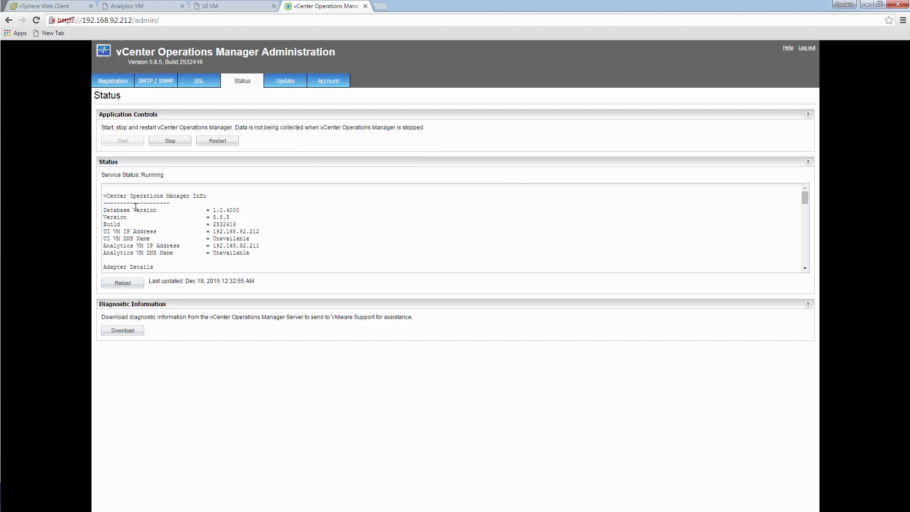
{"action": "left_click", "coordinate": [285, 83]}
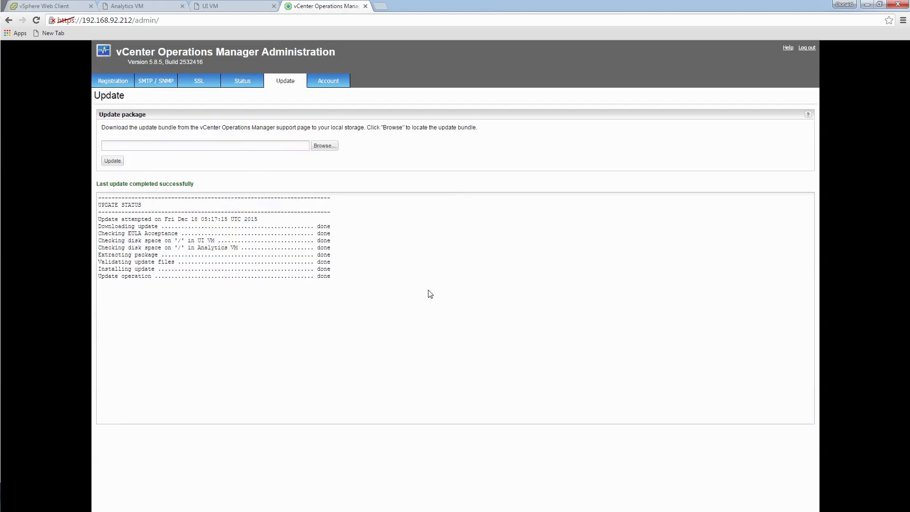
{"action": "left_click", "coordinate": [339, 84]}
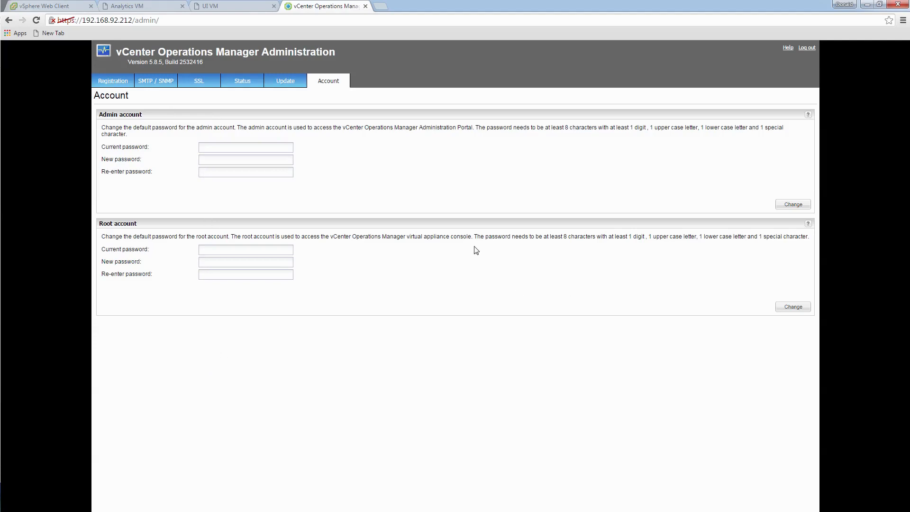
{"action": "left_click", "coordinate": [114, 85]}
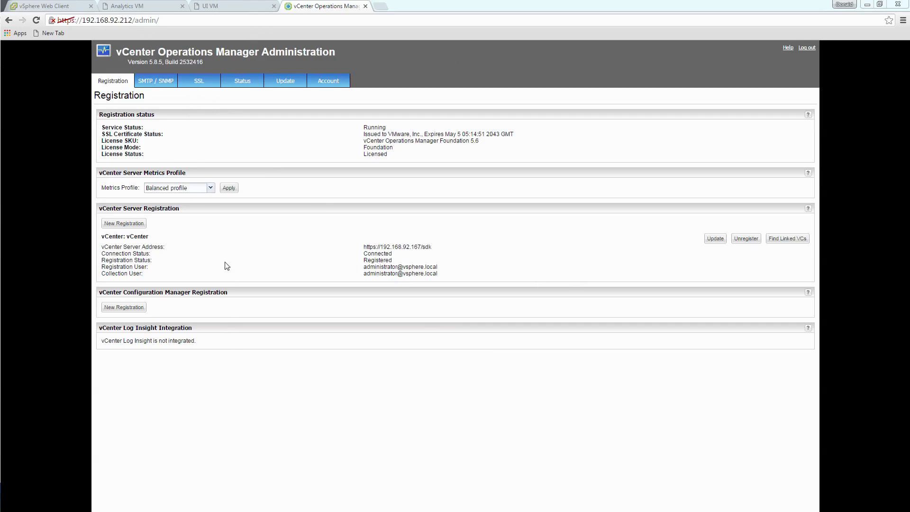
- Back on the administration portal, select the server address in its URL
{"action": "left_click", "coordinate": [218, 6]}
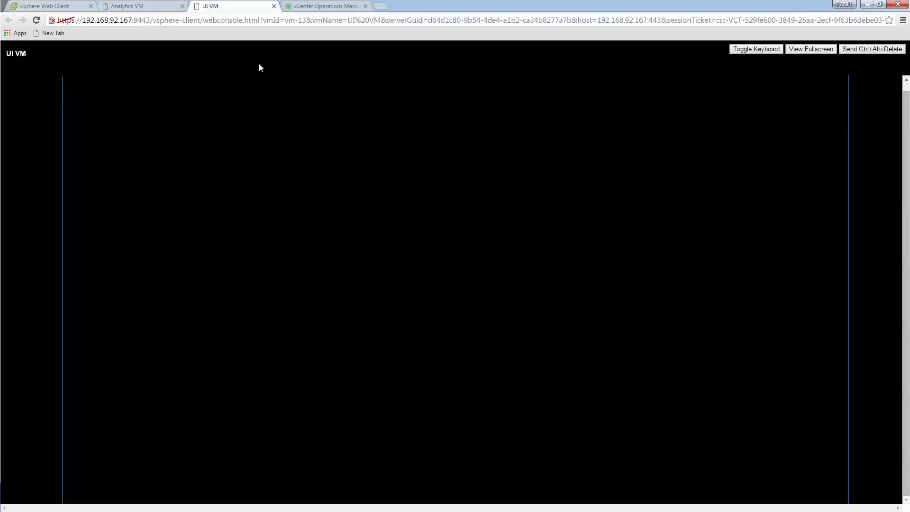
{"action": "left_click", "coordinate": [324, 7]}
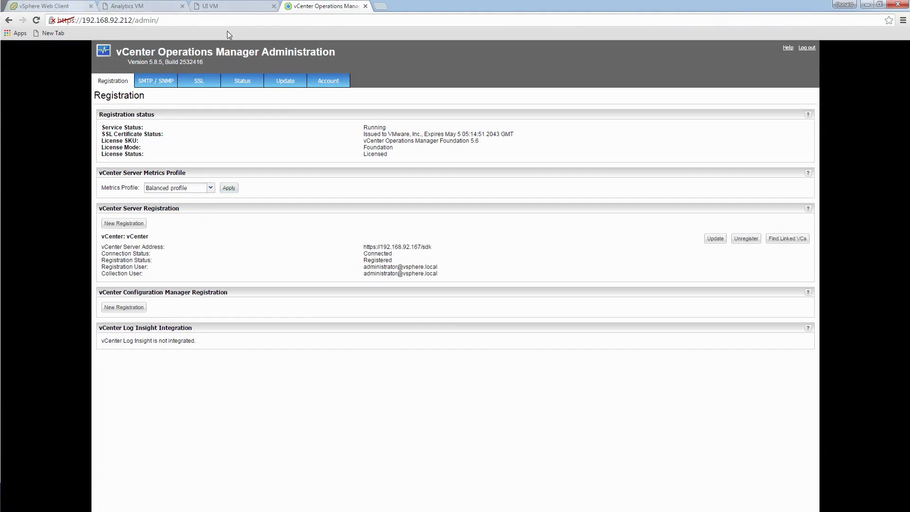
{"action": "left_click_drag", "start_coordinate": [132, 21], "coordinate": [58, 20]}
{"action": "key", "text": "ctrl+c"}
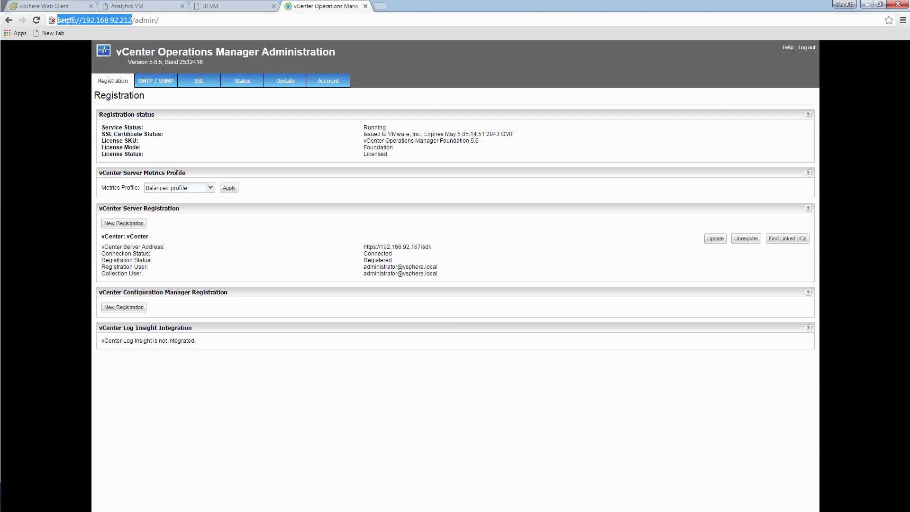
- Open the main dashboard at 192.168.92.212 in a new tab, log out, and return to the admin portal
{"action": "key", "text": "ctrl+t"}
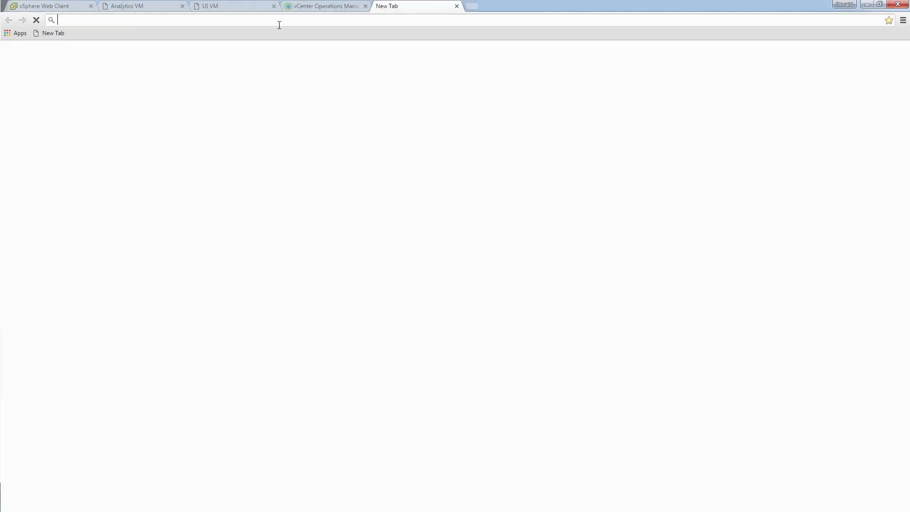
{"action": "key", "text": "ctrl+v"}
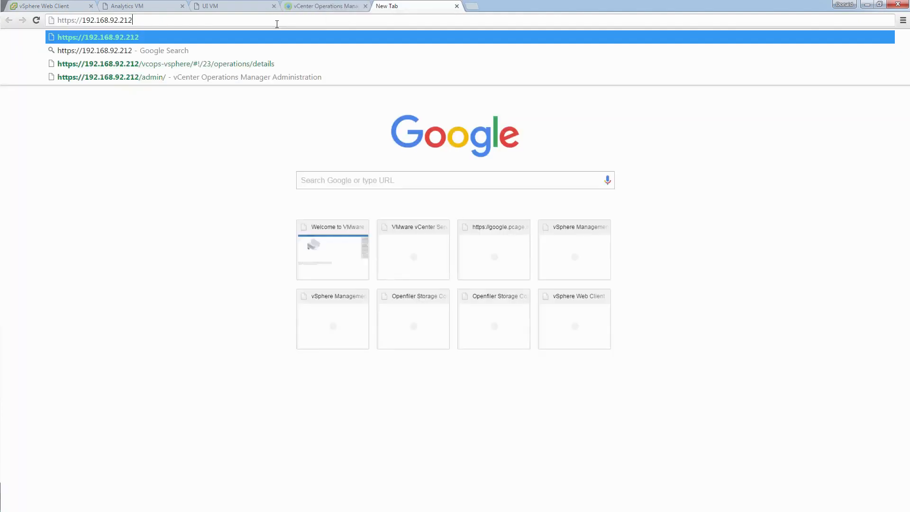
{"action": "key", "text": "Return"}
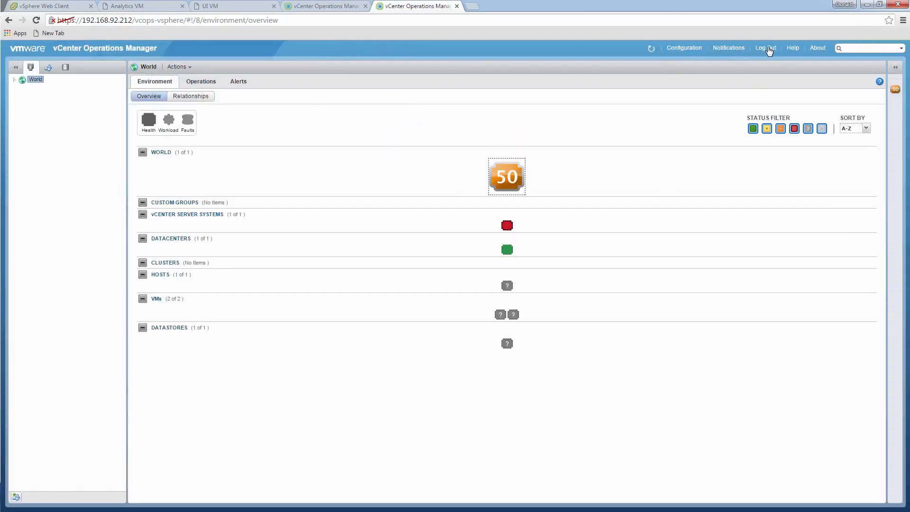
{"action": "left_click", "coordinate": [768, 48]}
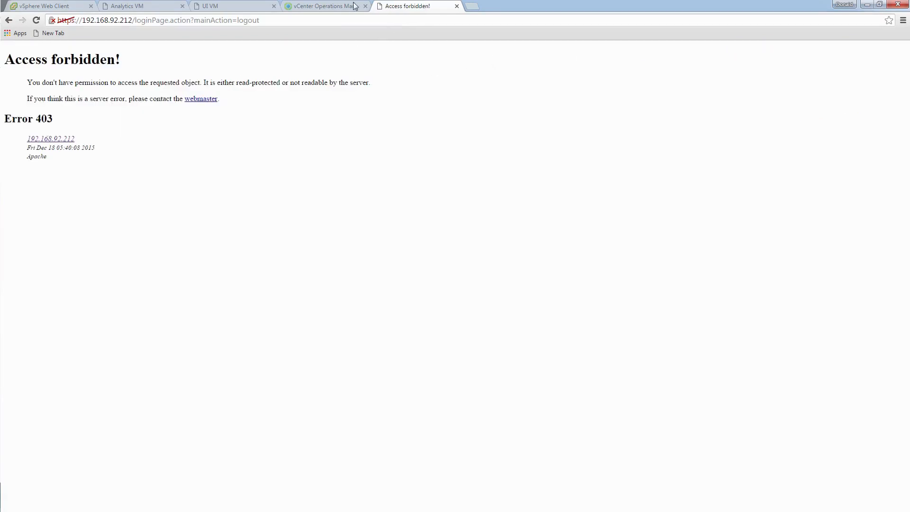
{"action": "left_click", "coordinate": [327, 6]}
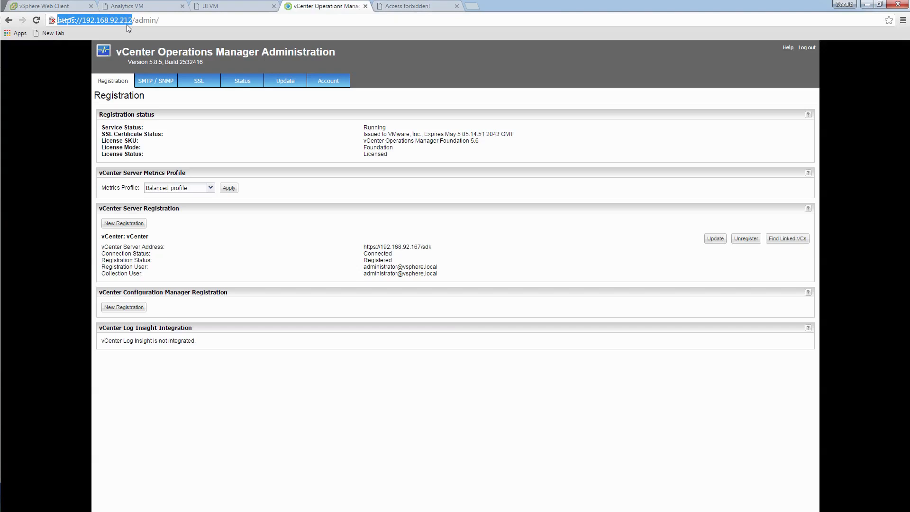